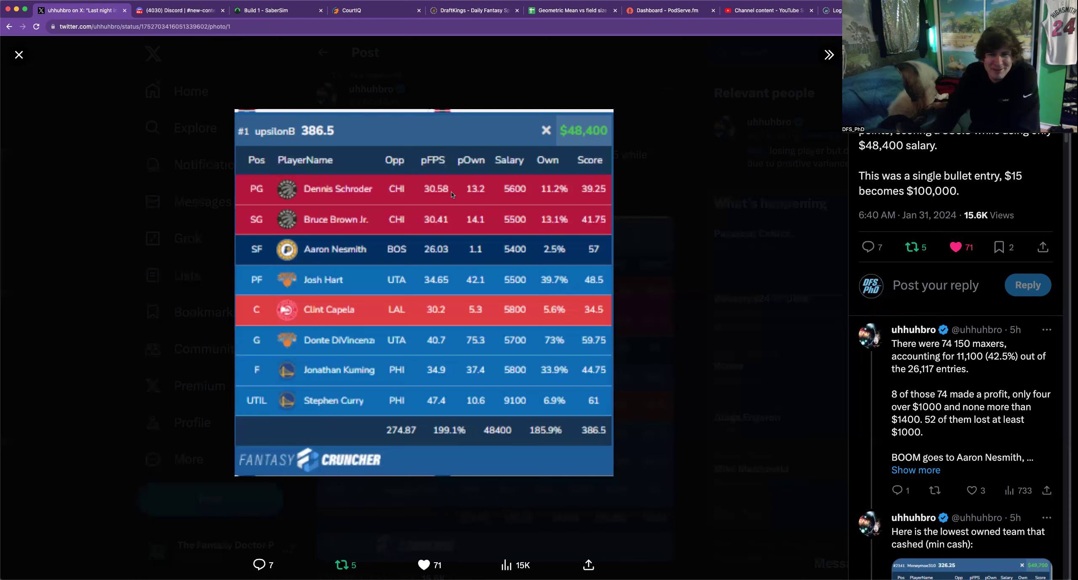
Check the Nikola Jokic off-court stats in Discord, then switch to the SaberSim build and collapse its lineups
left_click(188, 17)
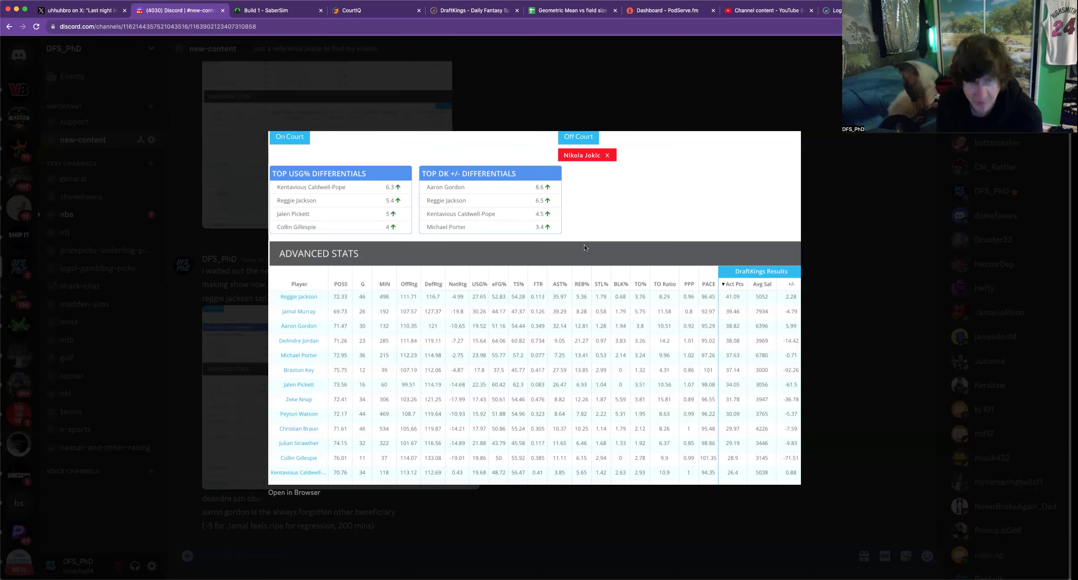
left_click(300, 10)
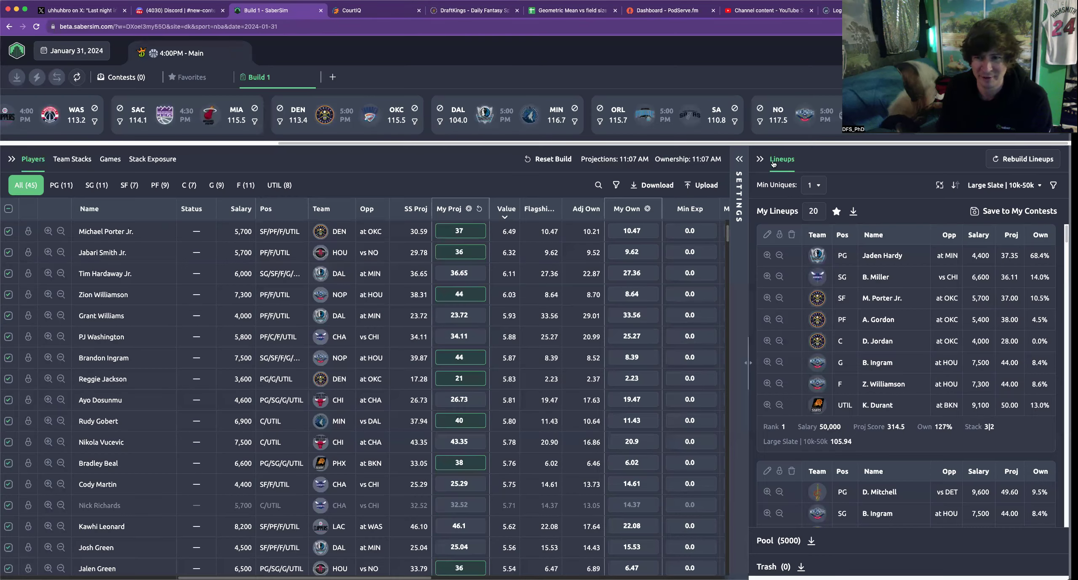
left_click(760, 159)
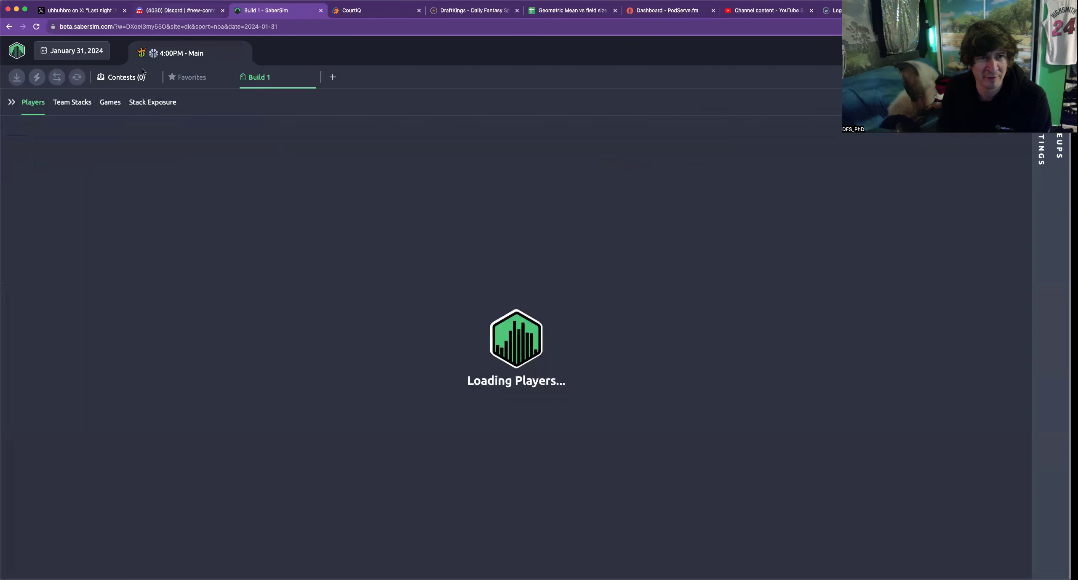
key("ctrl+shift+Tab")
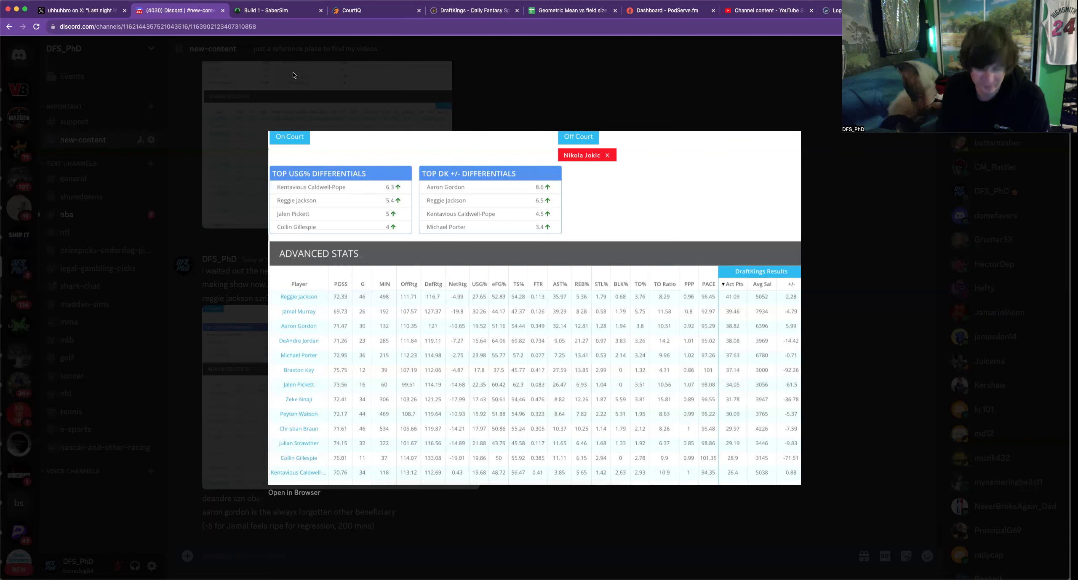
key("ctrl+Tab")
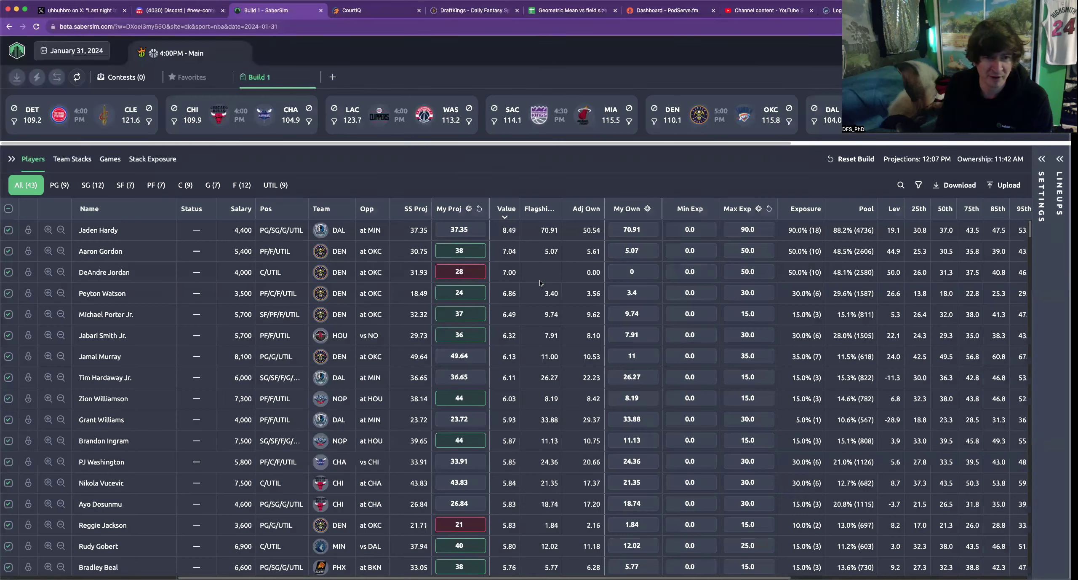
Restore DeAndre Jordan's default projection, set his max exposure to 90, and apply the exposures
left_click(481, 273)
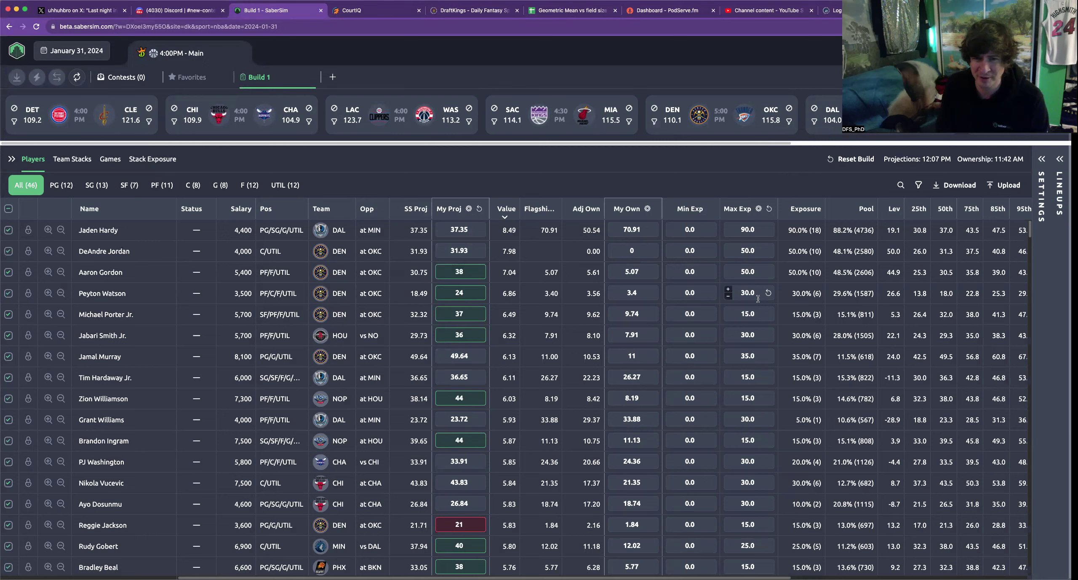
double_click(748, 250)
type("90")
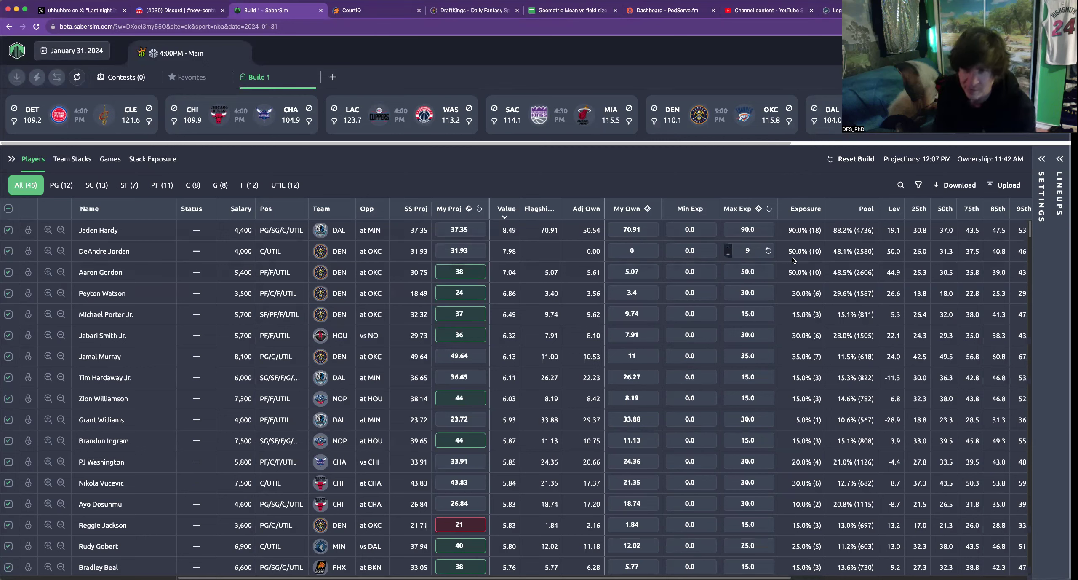
left_click(792, 254)
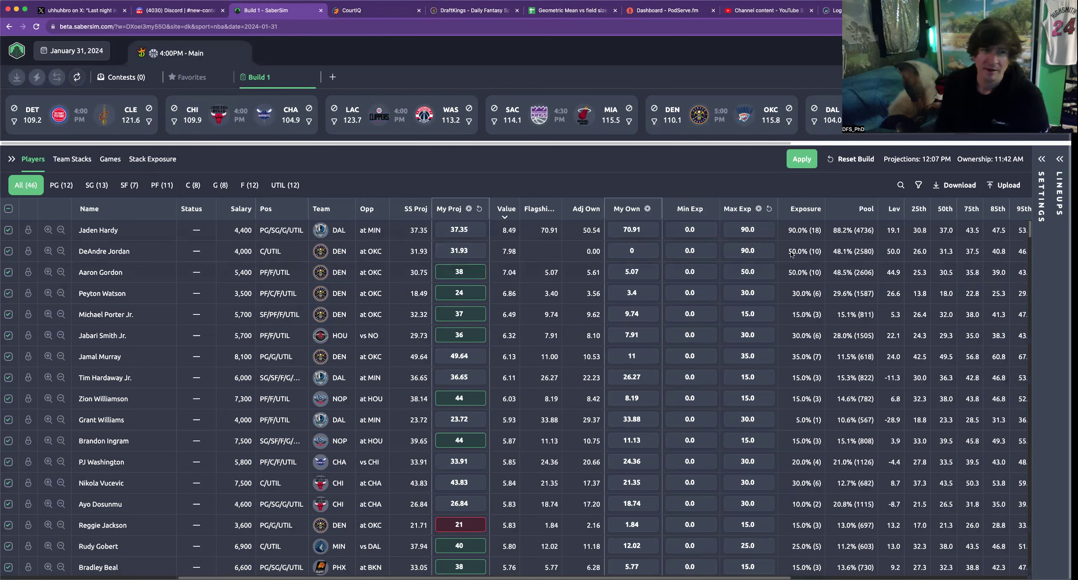
left_click(805, 162)
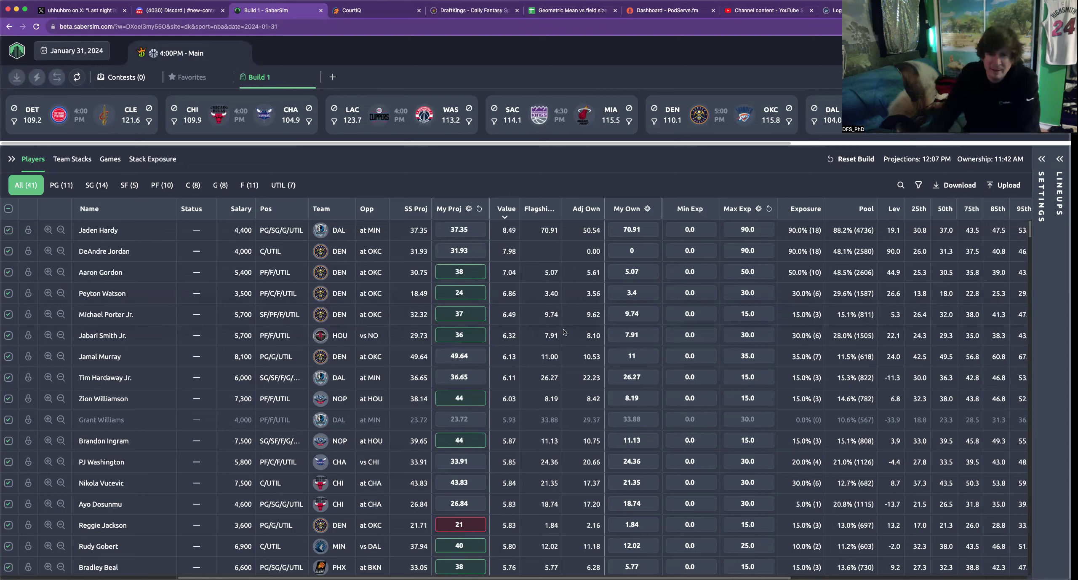
Set Peyton Watson's max exposure to 15, restore Reggie Jackson's default projection, and apply both changes to the build
double_click(751, 291)
type("15")
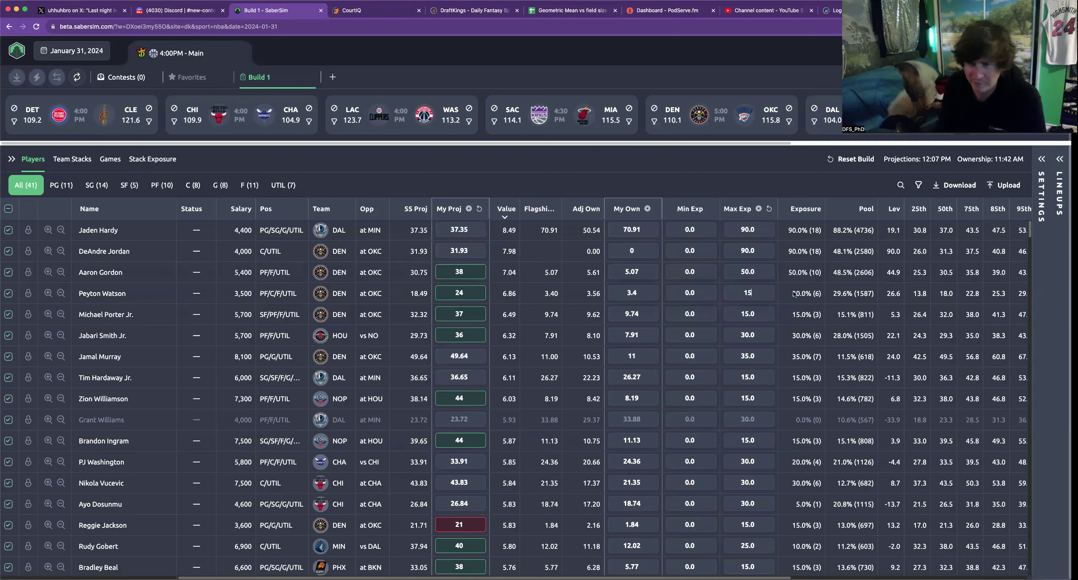
left_click(794, 294)
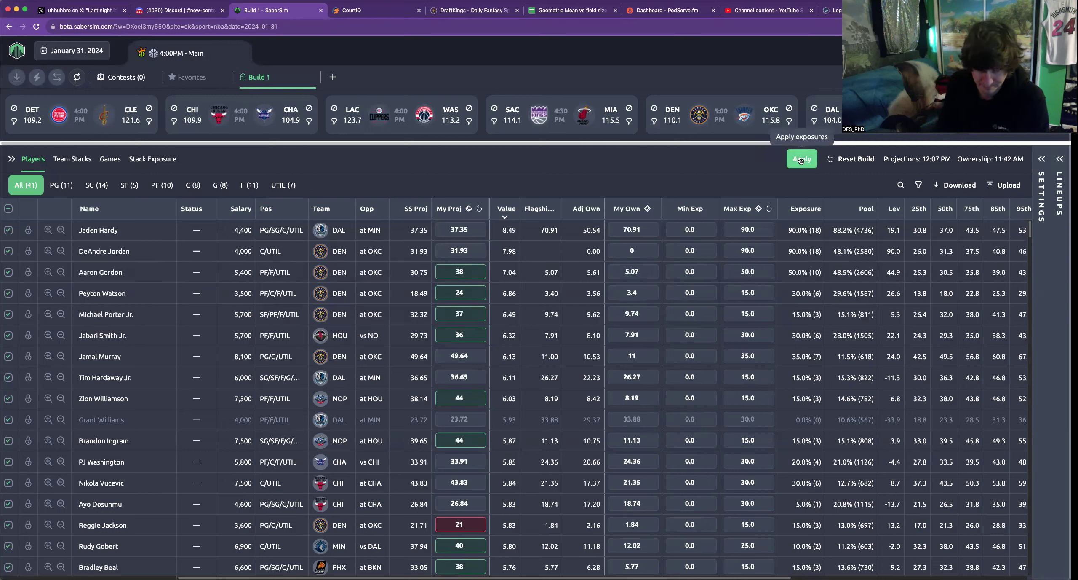
left_click(789, 165)
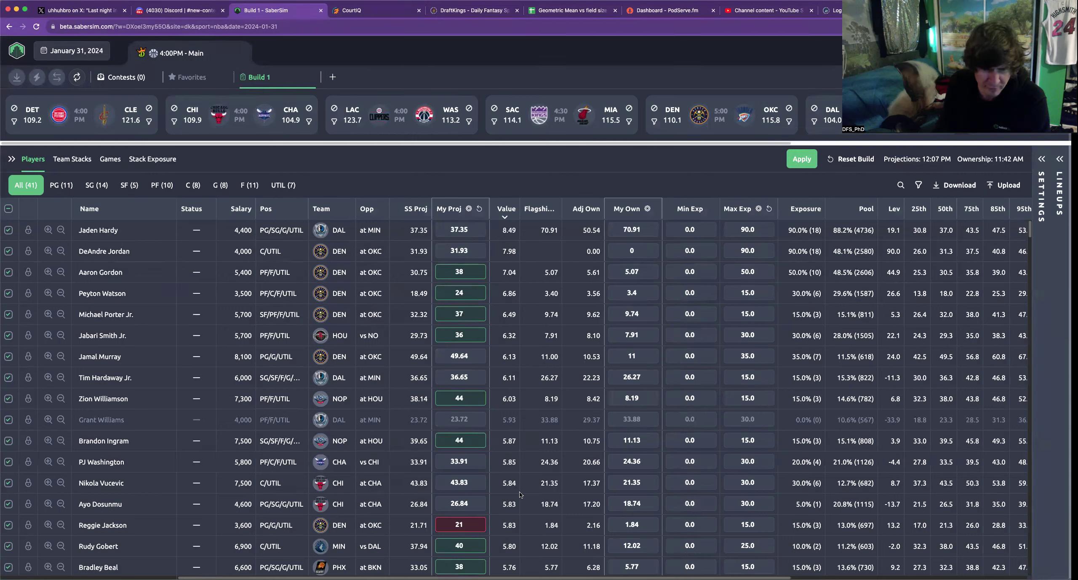
left_click(479, 527)
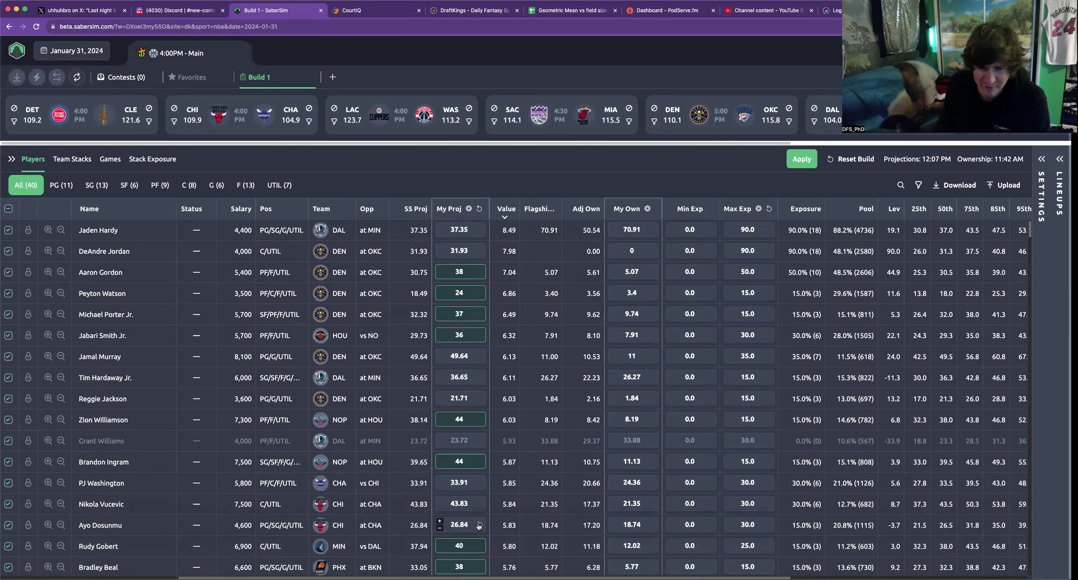
left_click(799, 164)
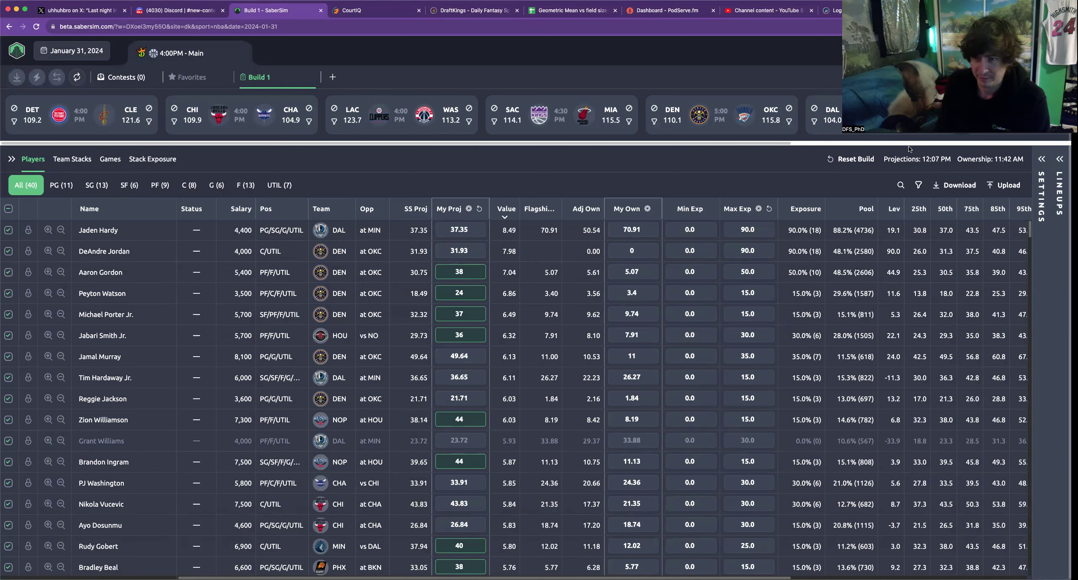
Expand the lineup rules in the build settings to review the active group rules for the team big threes
left_click(653, 123)
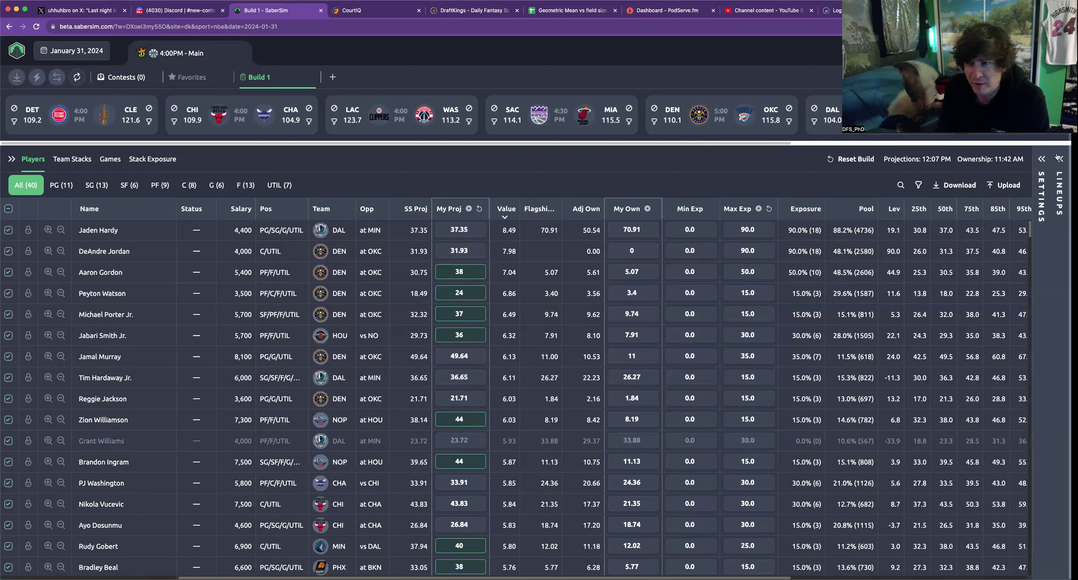
left_click(1041, 190)
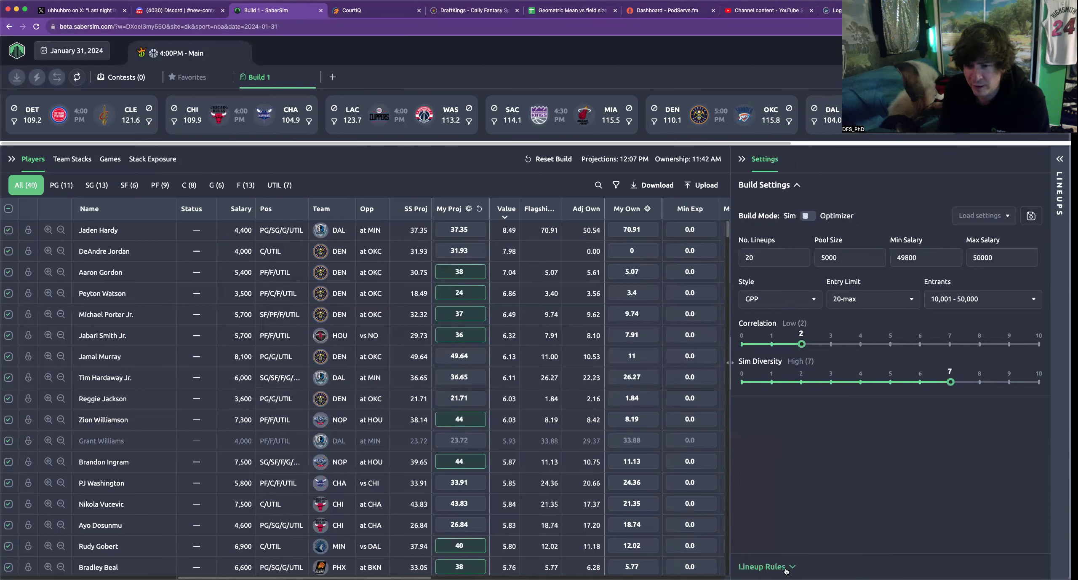
left_click(762, 567)
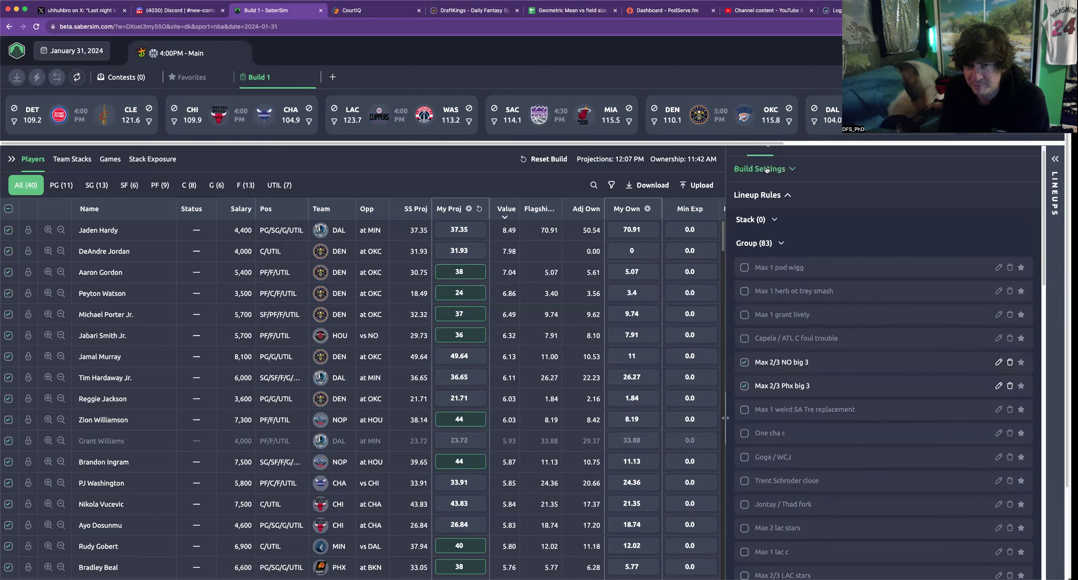
left_click(945, 142)
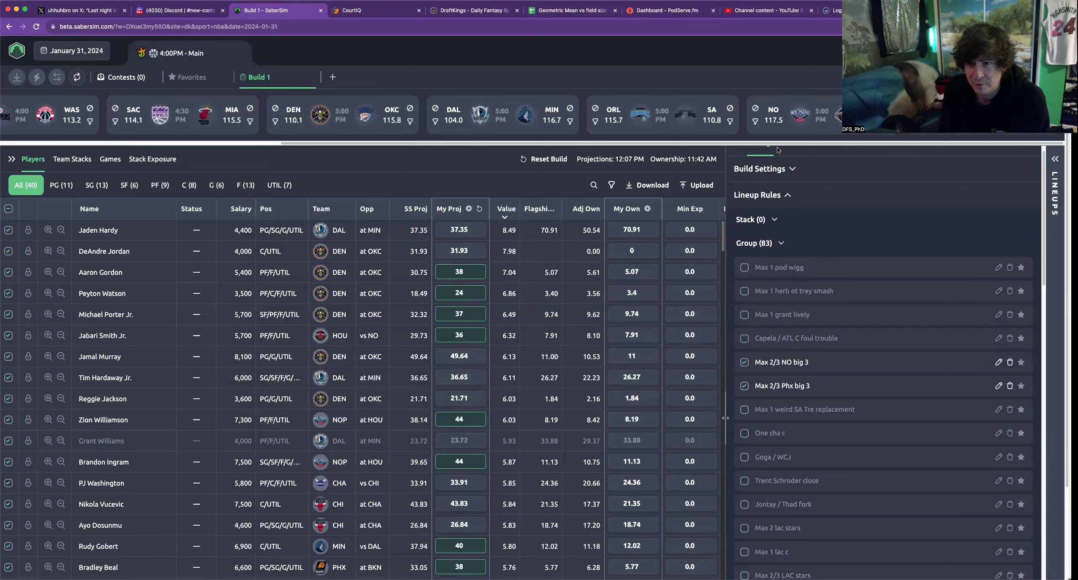
Review the New Orleans, Phoenix and Minnesota player projections one team at a time, then list all players sorted by value
left_click(755, 121)
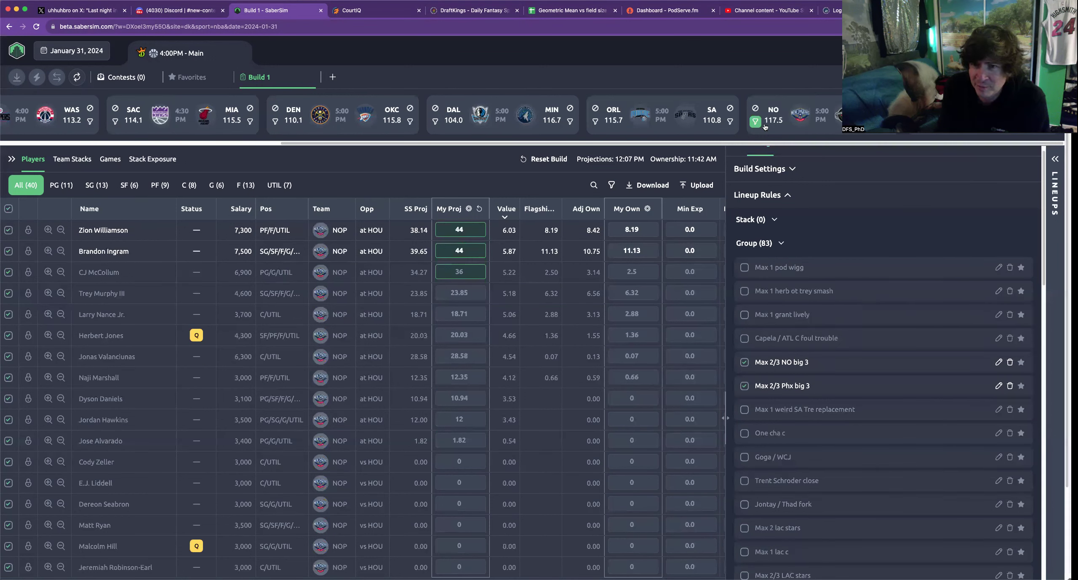
left_click(756, 122)
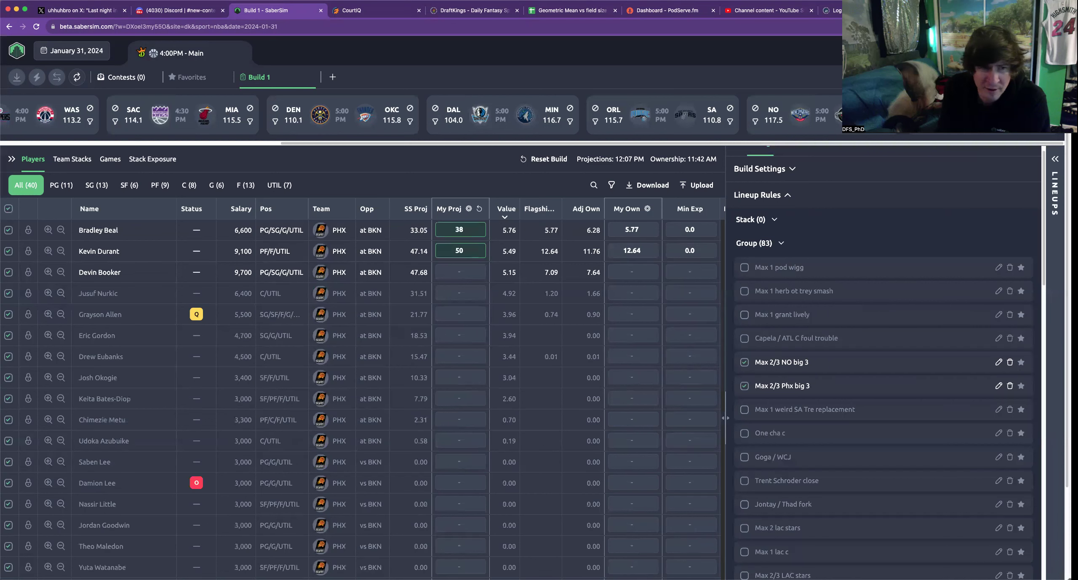
left_click(456, 207)
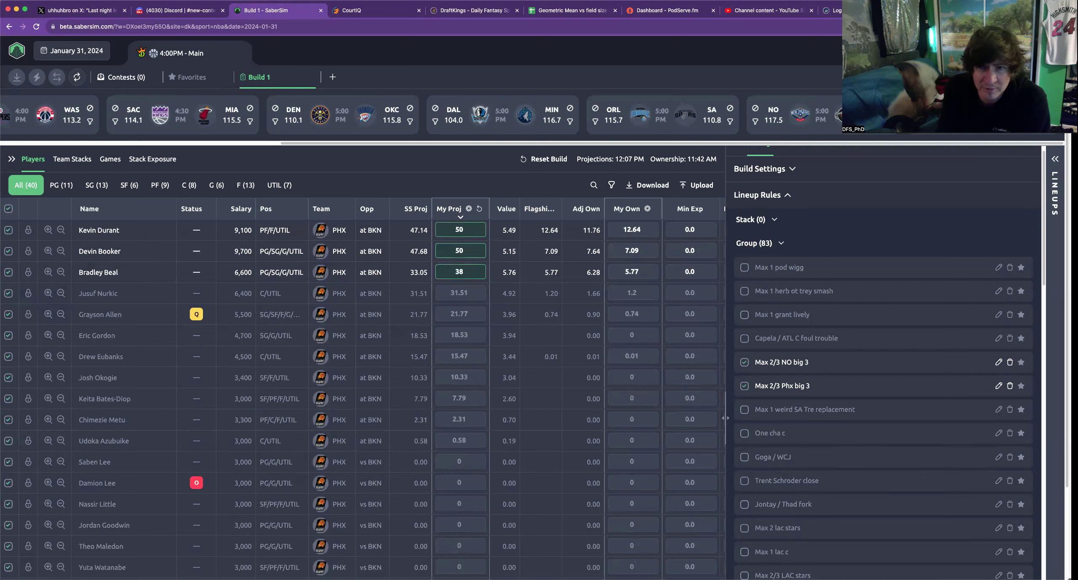
left_click(570, 122)
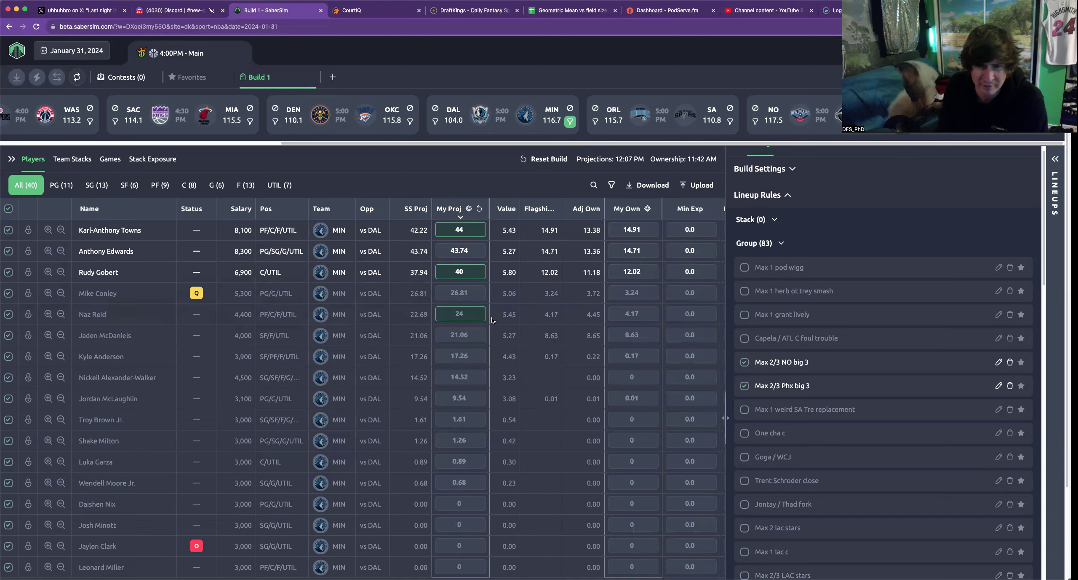
left_click(570, 123)
left_click(506, 209)
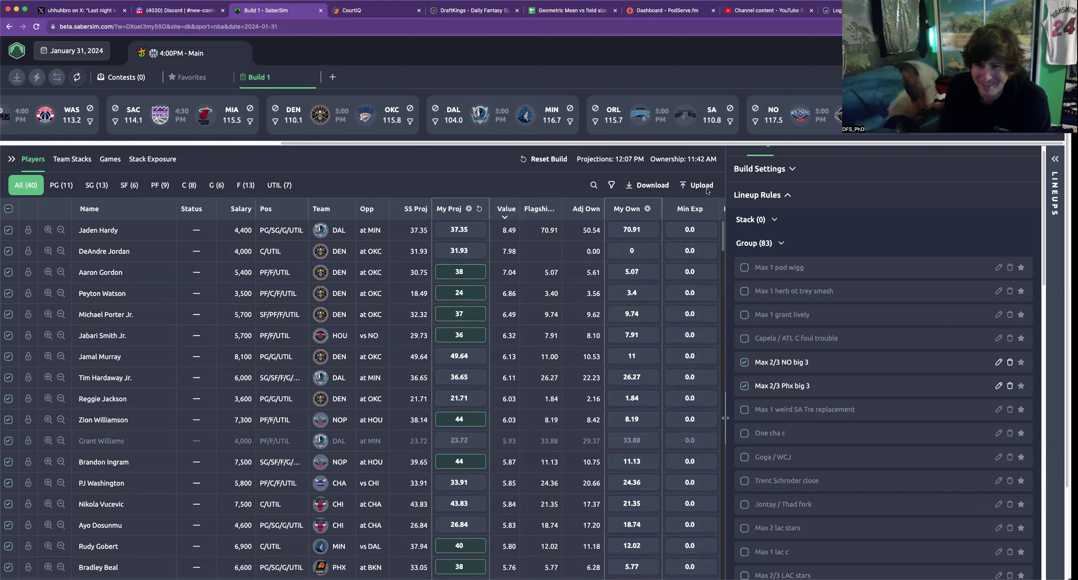
Collapse the build settings, sort players by exposure, and apply a max exposure of 45 to Kawhi Leonard
scroll(770, 239, "up", 1)
left_click(738, 155)
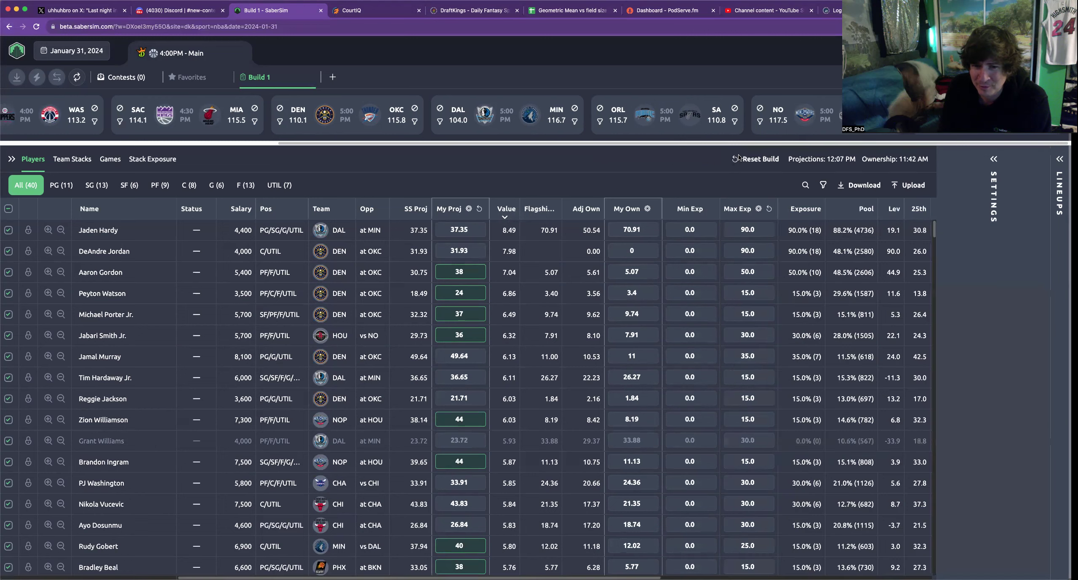
left_click(818, 206)
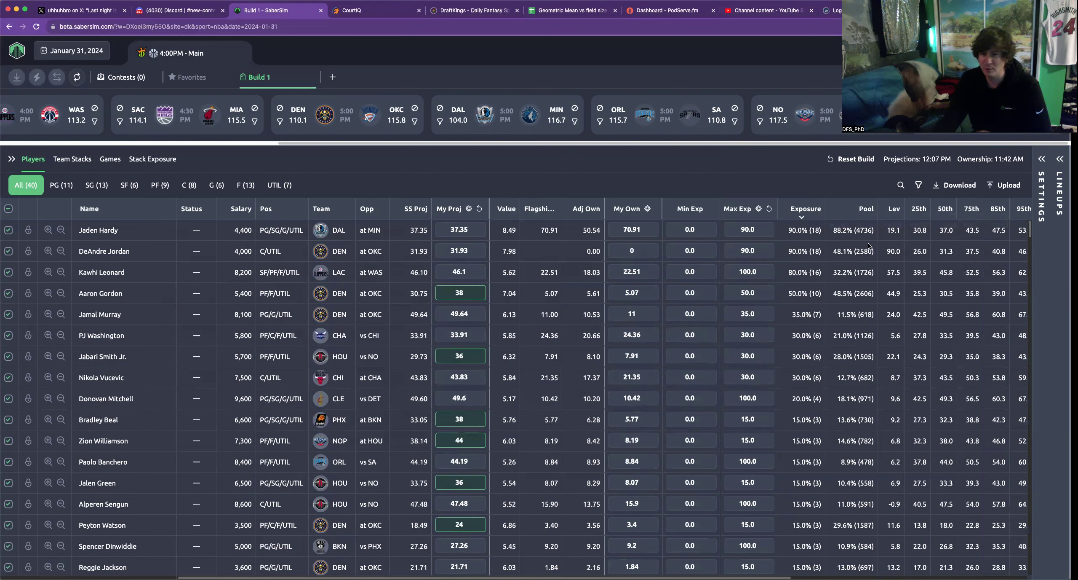
left_click(755, 271)
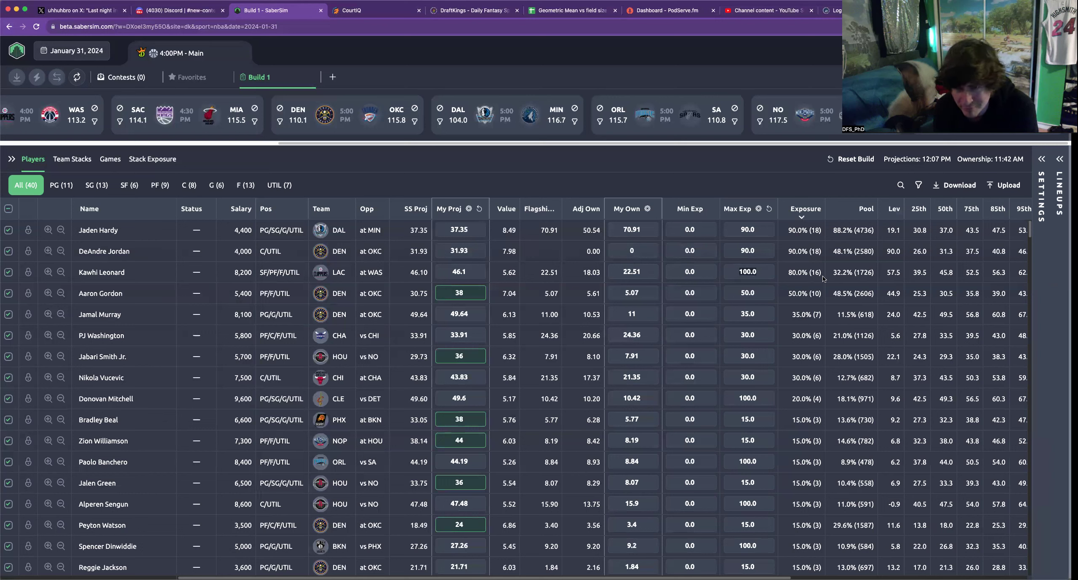
type("45")
key("Return")
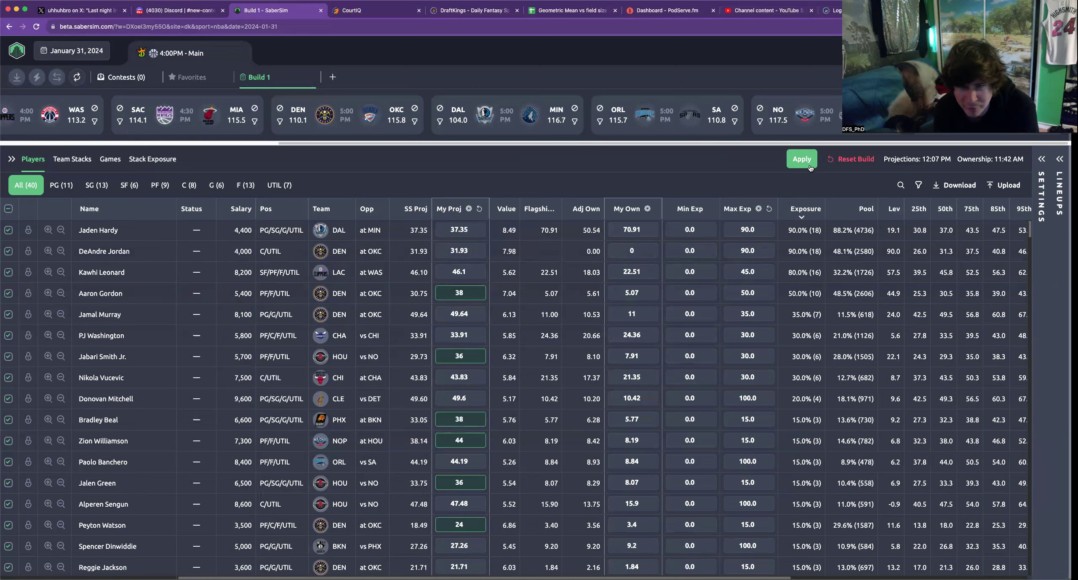
left_click(803, 158)
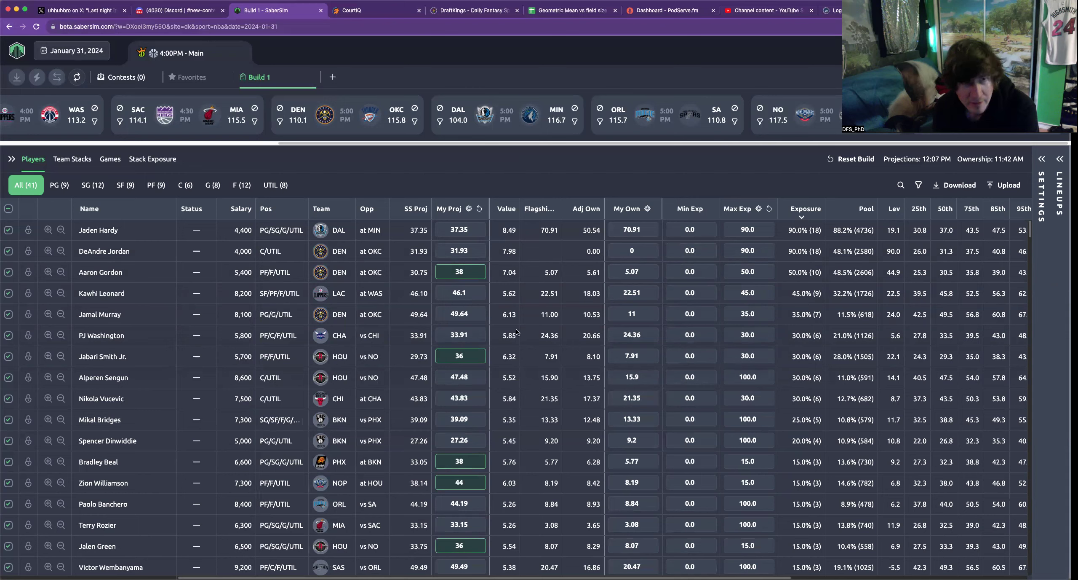
Search Google for "jabari smith stats" in a new browser tab
key("super+t")
type("jabaris")
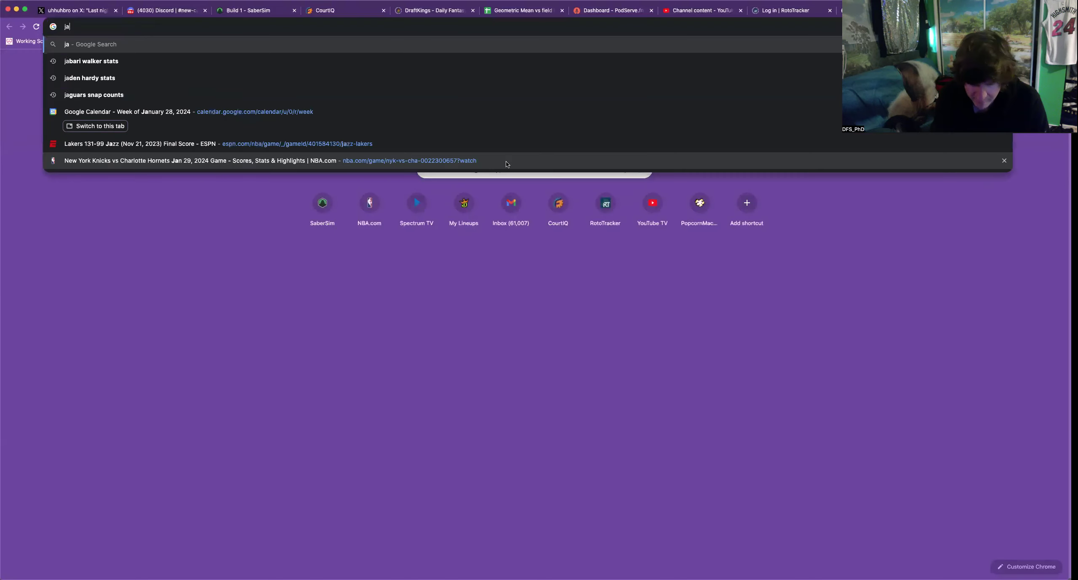
key("BackSpace")
key("BackSpace")
type("smith stats")
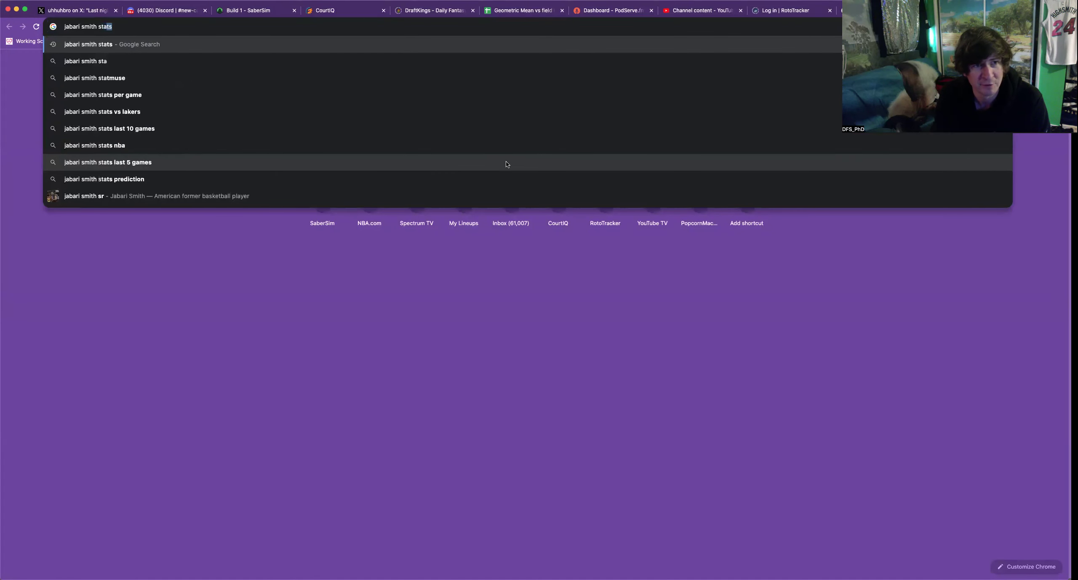
key("Return")
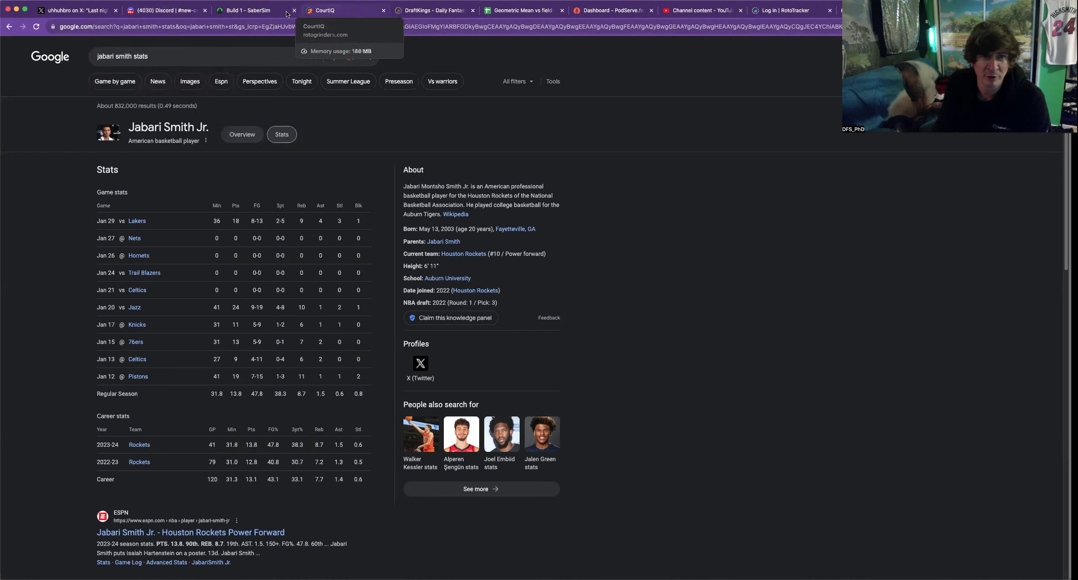
Check the open Google results for Wendell Carter Jr. and return to the SaberSim build
left_click(248, 10)
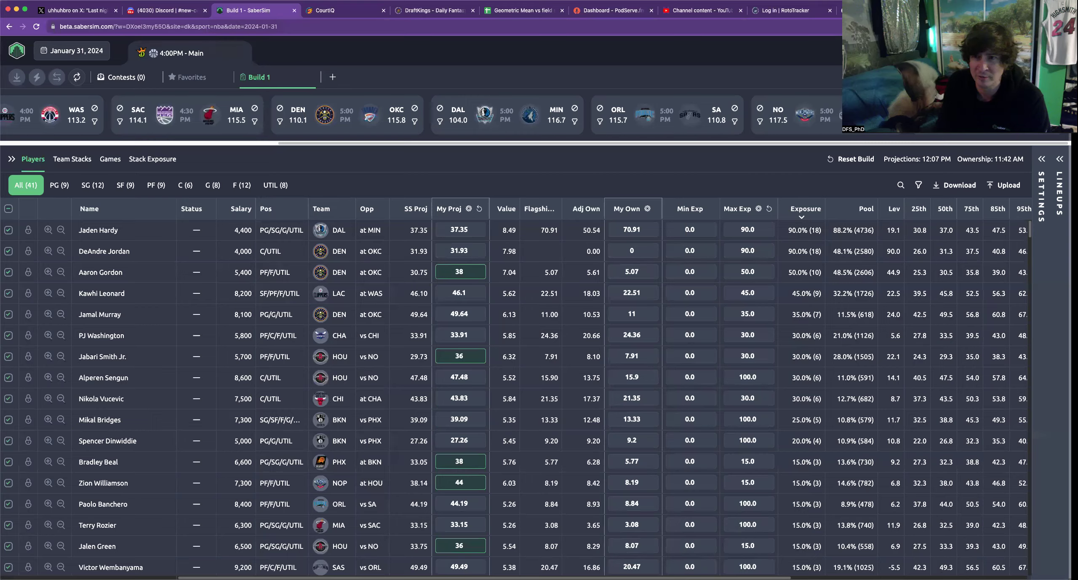
key("super+9")
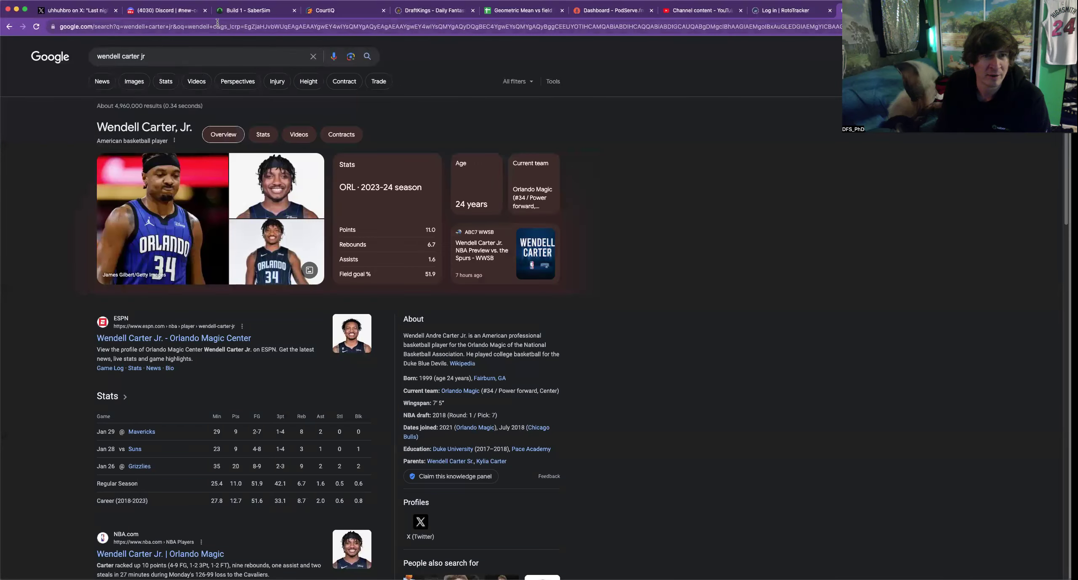
left_click(230, 11)
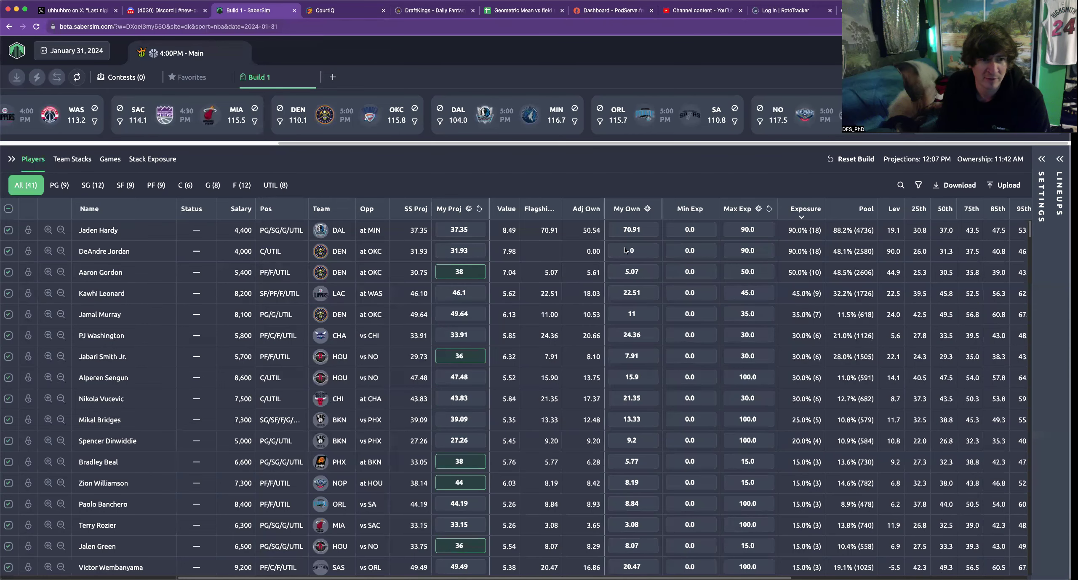
Look up the "wendel" players to check Wendell Carter Jr.'s projection and exposure, then restore the full player list
left_click(901, 187)
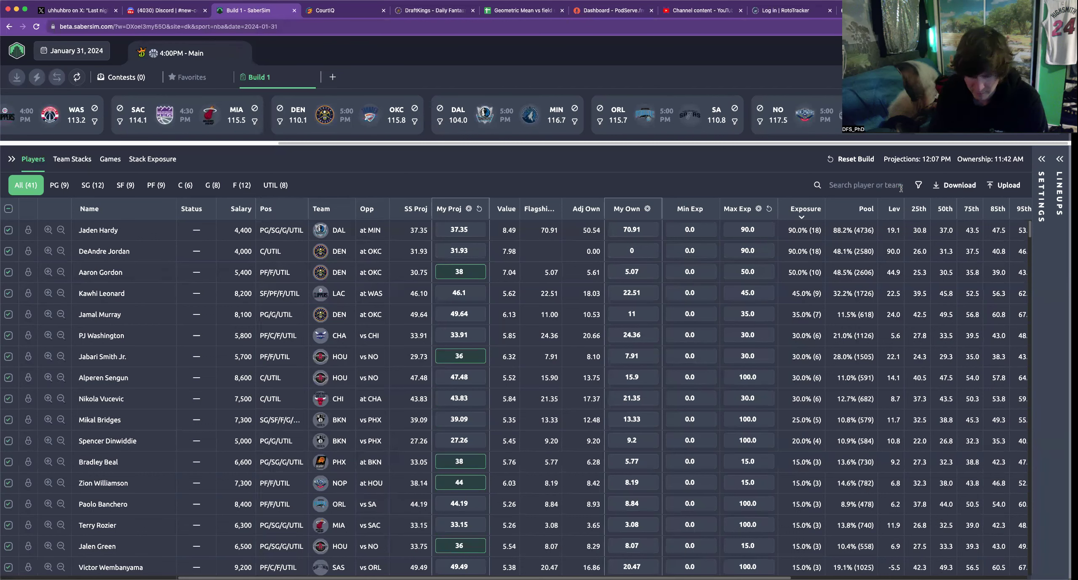
type("wendel")
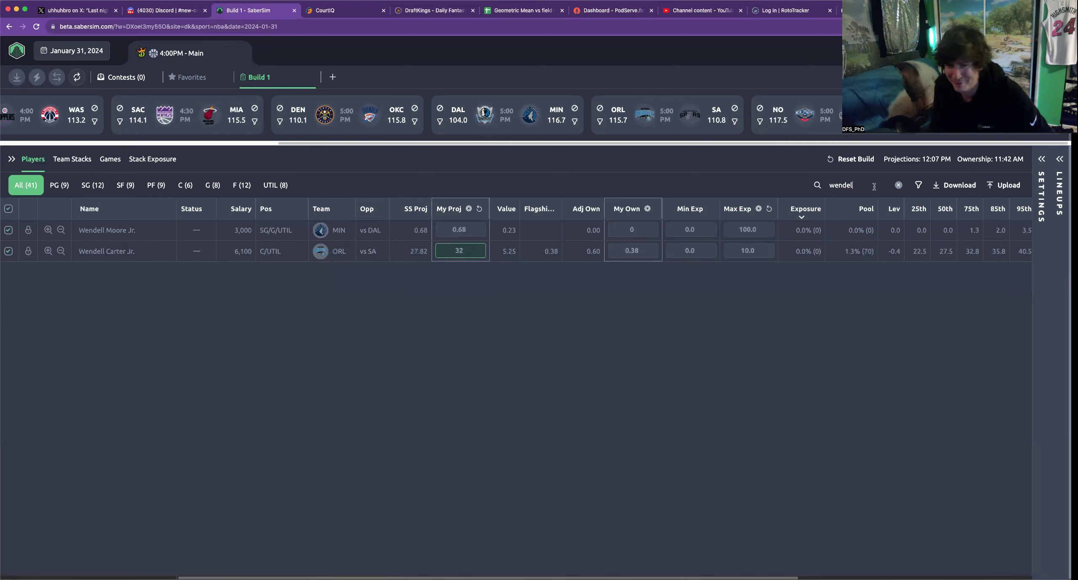
left_click(898, 185)
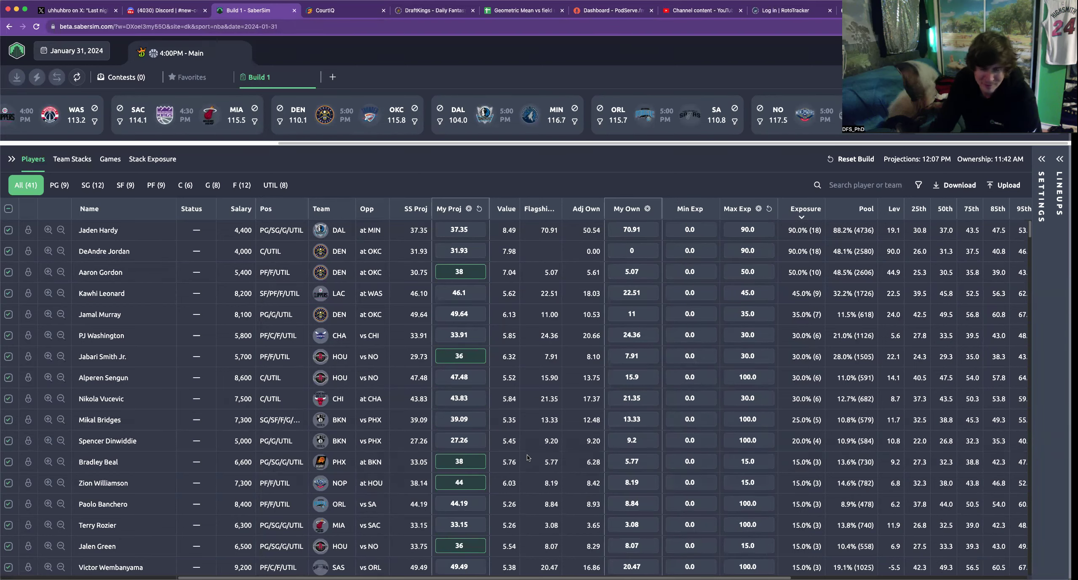
Review the player exposures, then set Spencer Dinwiddie's max exposure to 10 and apply it to the build
scroll(527, 457, "down", 1)
scroll(528, 457, "down", 5)
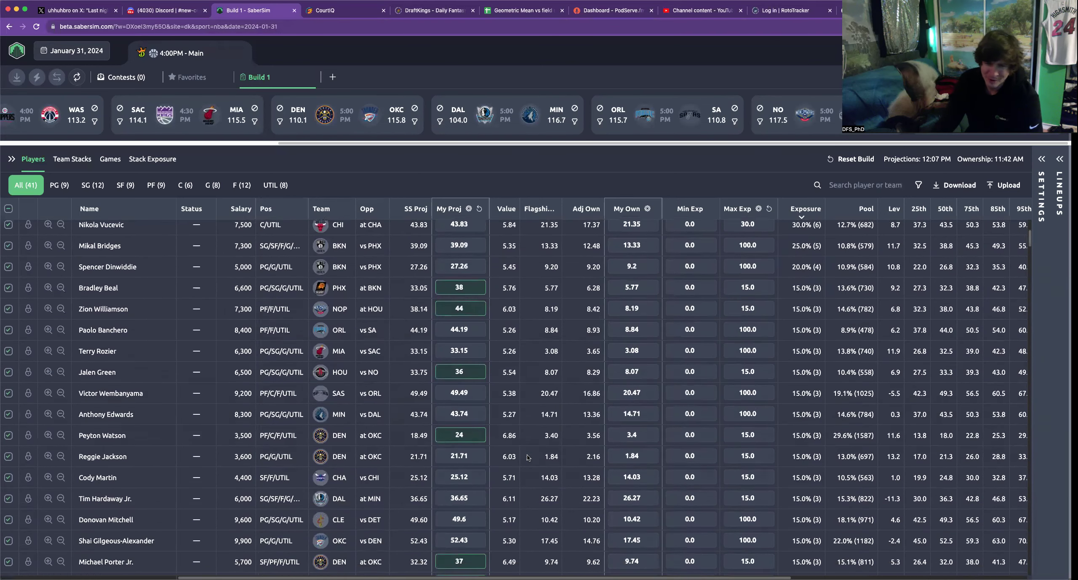
scroll(528, 457, "down", 3)
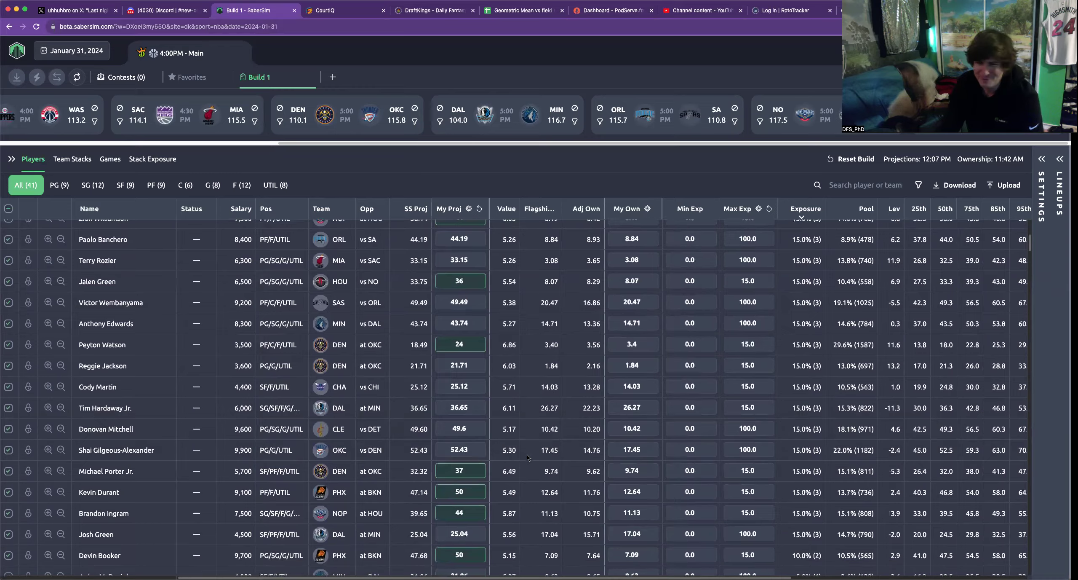
scroll(527, 454, "down", 1)
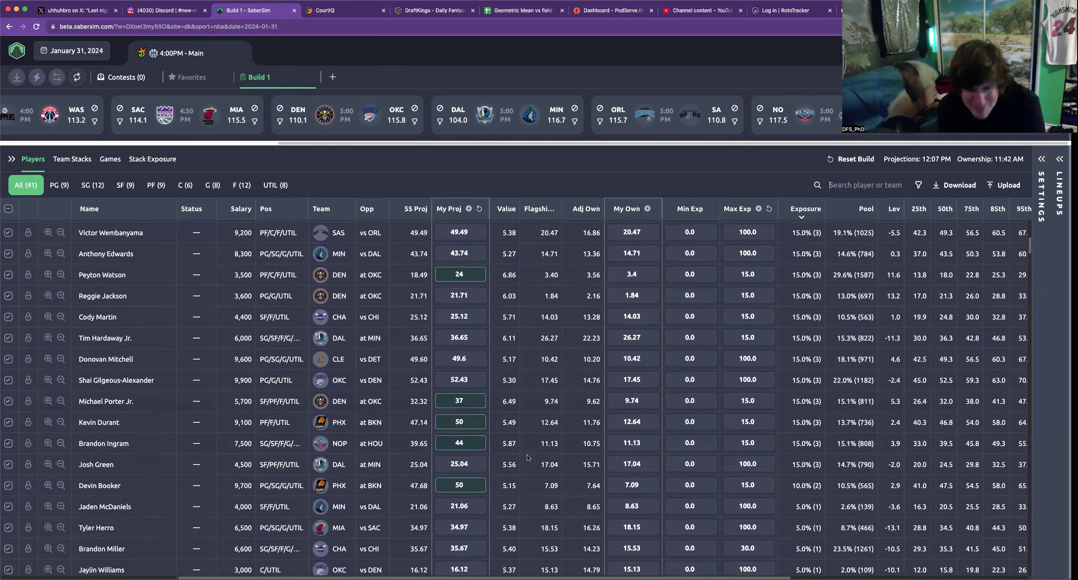
scroll(528, 454, "up", 5)
scroll(532, 498, "up", 3)
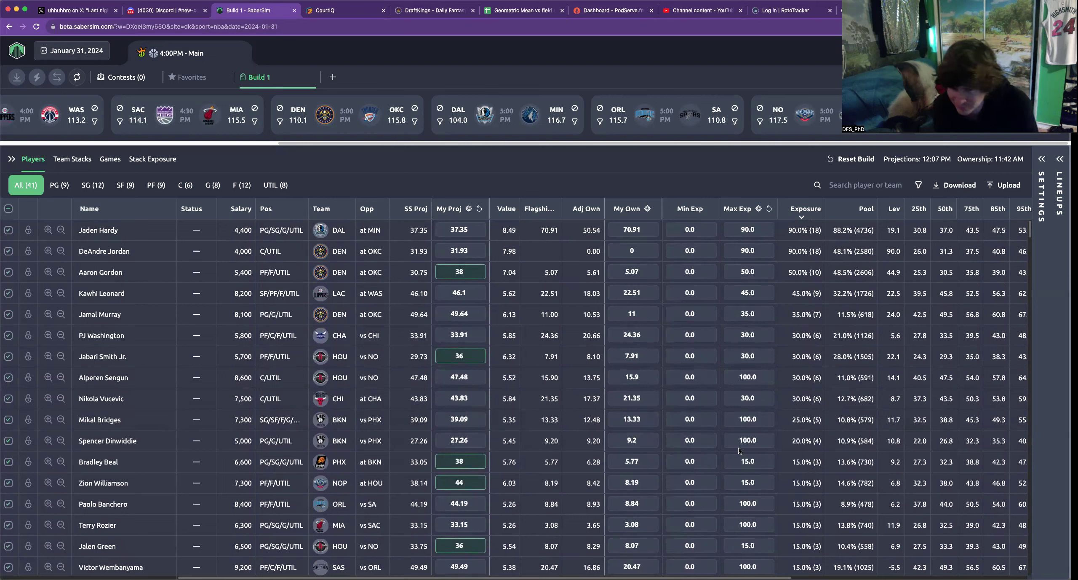
left_click(753, 443)
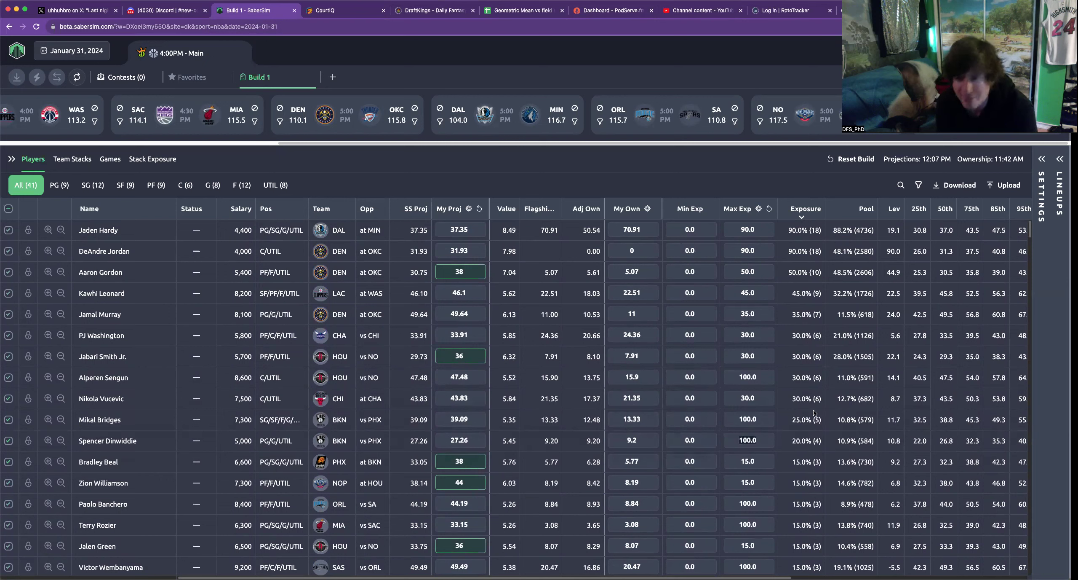
type("10")
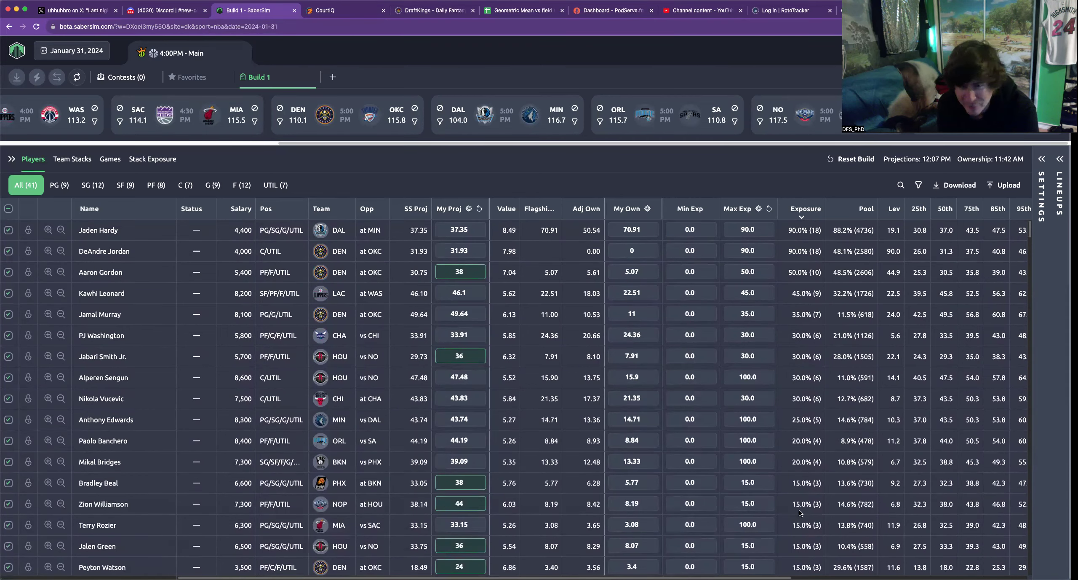
Check Tim Hardaway Jr.'s projected stats and set his max exposure to 30
scroll(800, 490, "down", 2)
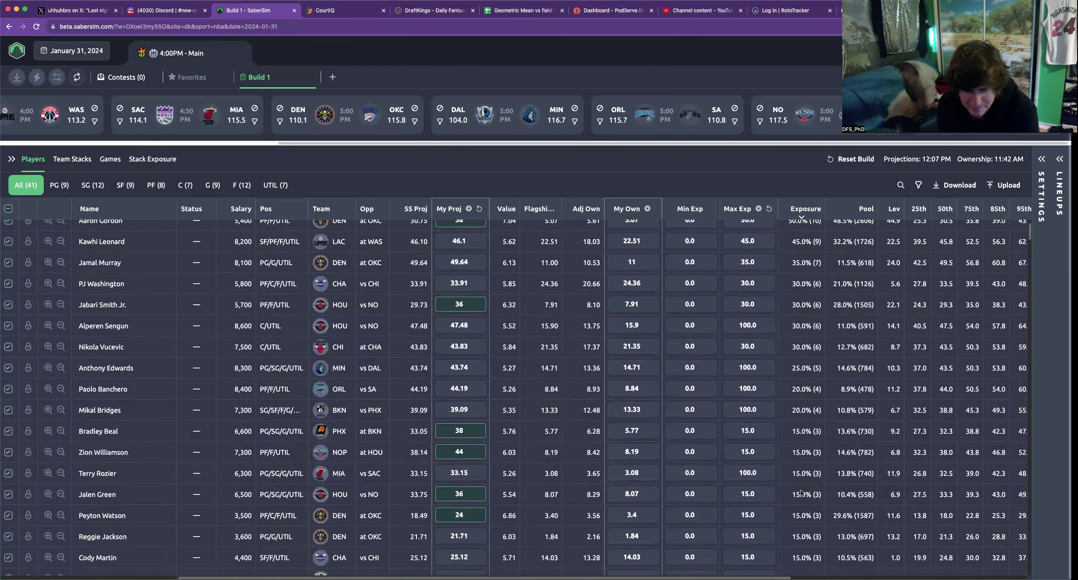
scroll(801, 492, "down", 3)
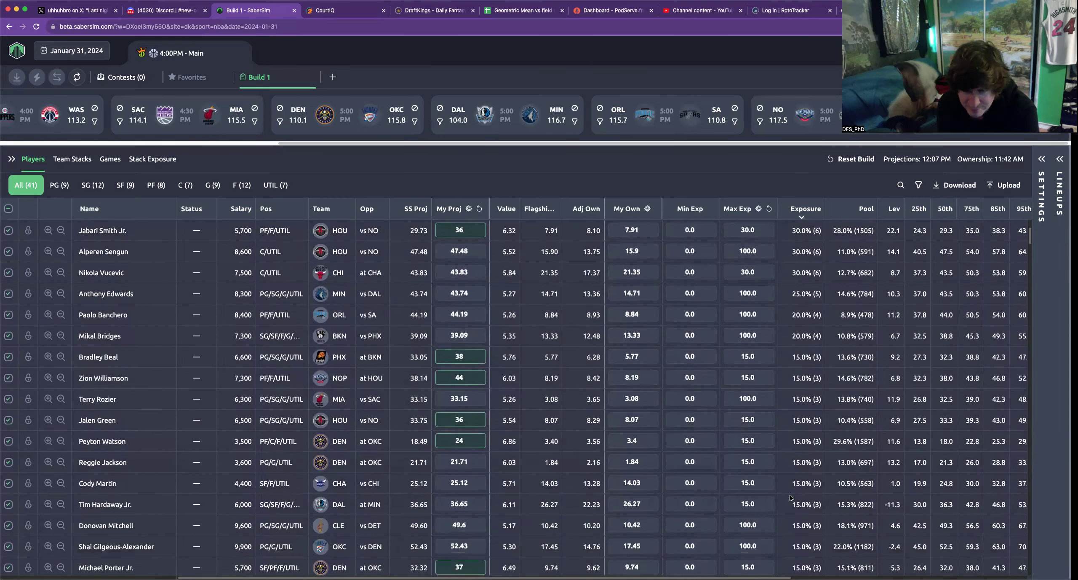
double_click(754, 504)
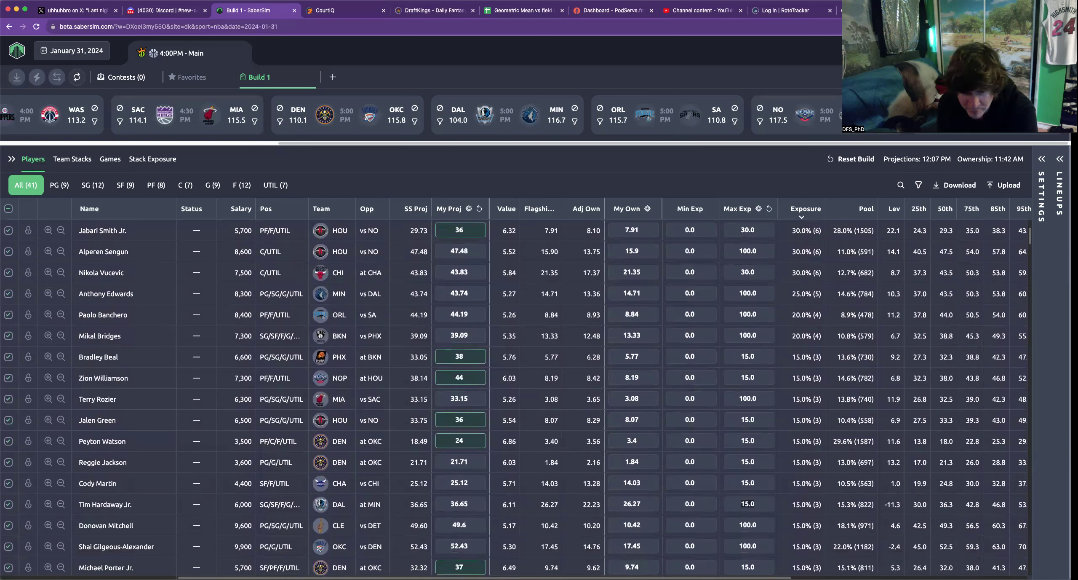
scroll(487, 573, "right", 5)
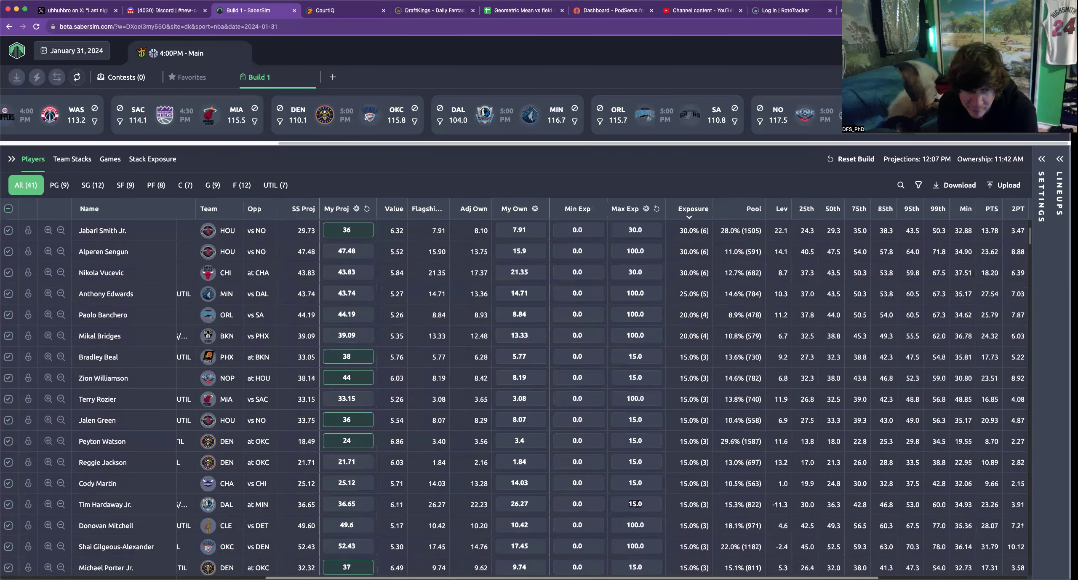
scroll(487, 573, "right", 8)
scroll(601, 387, "right", 1)
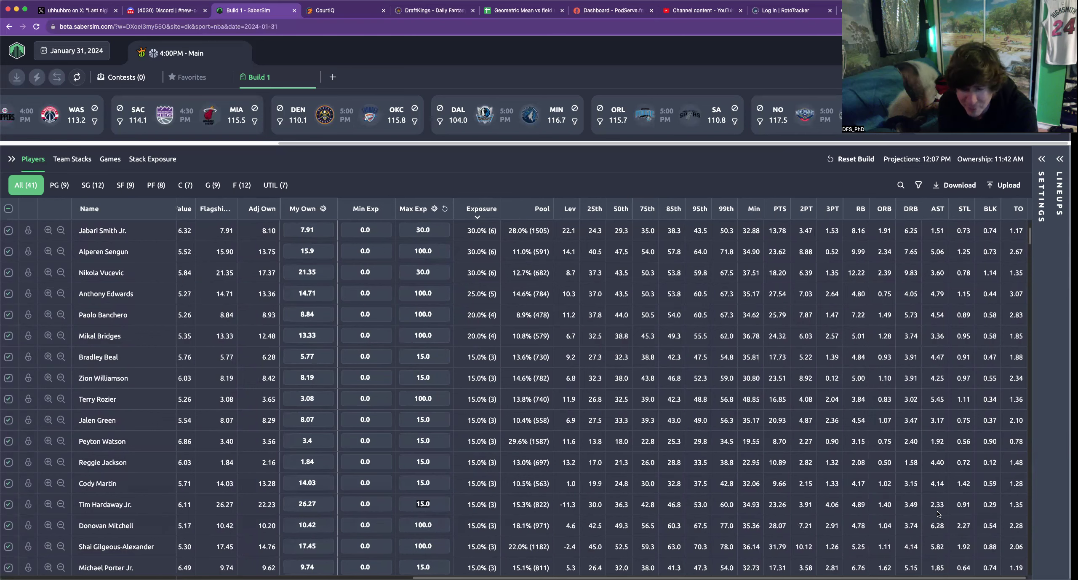
scroll(657, 573, "left", 6)
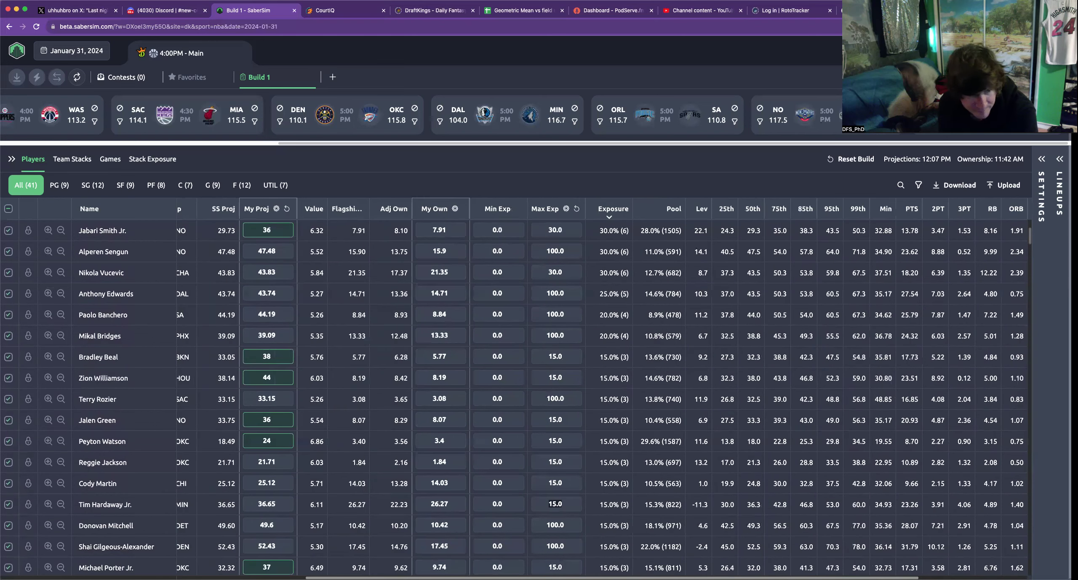
scroll(846, 493, "left", 8)
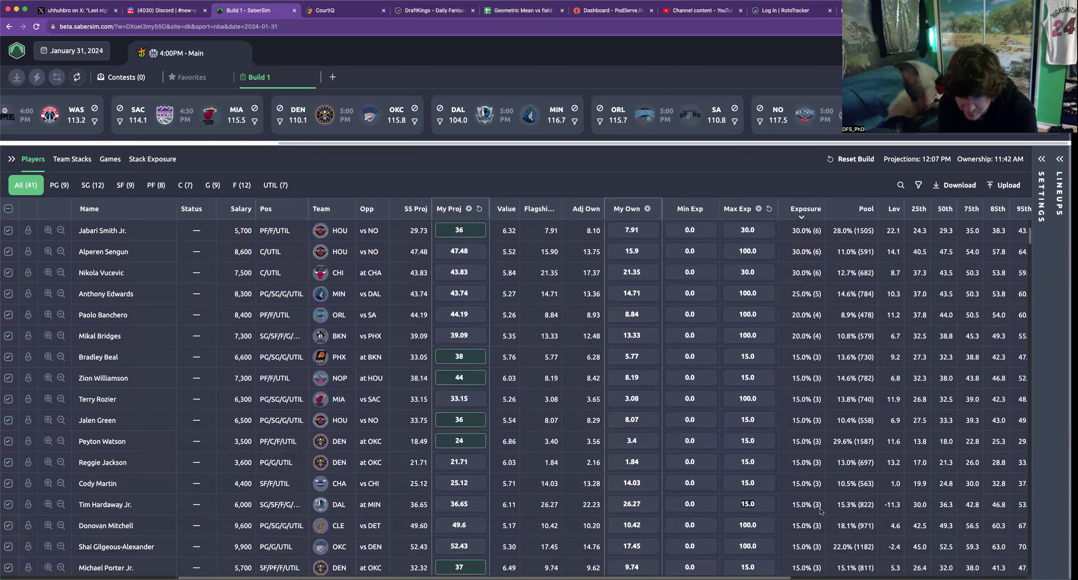
type("30")
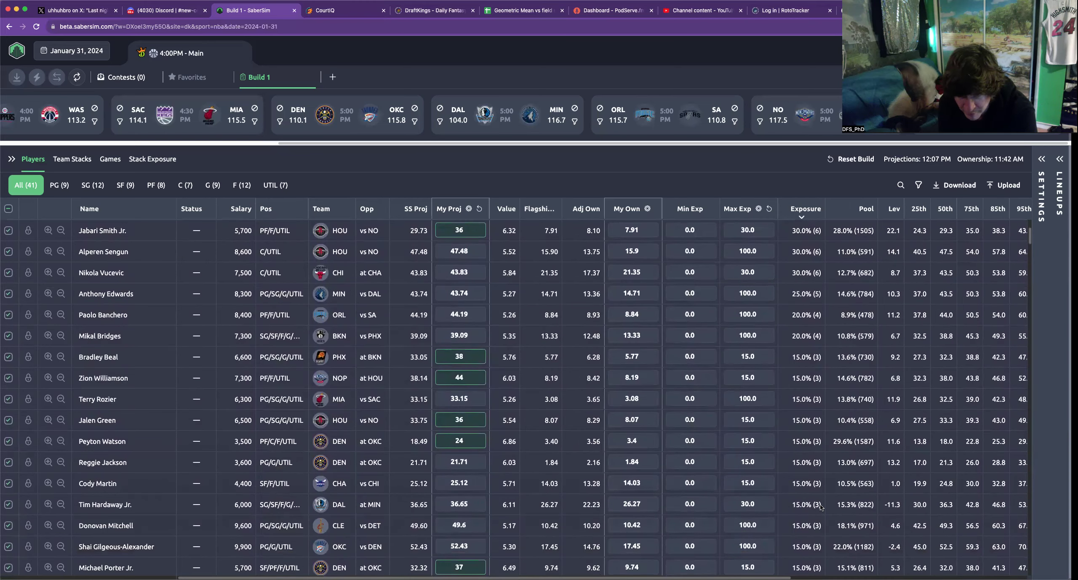
key("Return")
Review the players around 15% exposure, check the CourtIQ stats with Nikola Jokic off court, and return to the SaberSim build
scroll(816, 505, "down", 2)
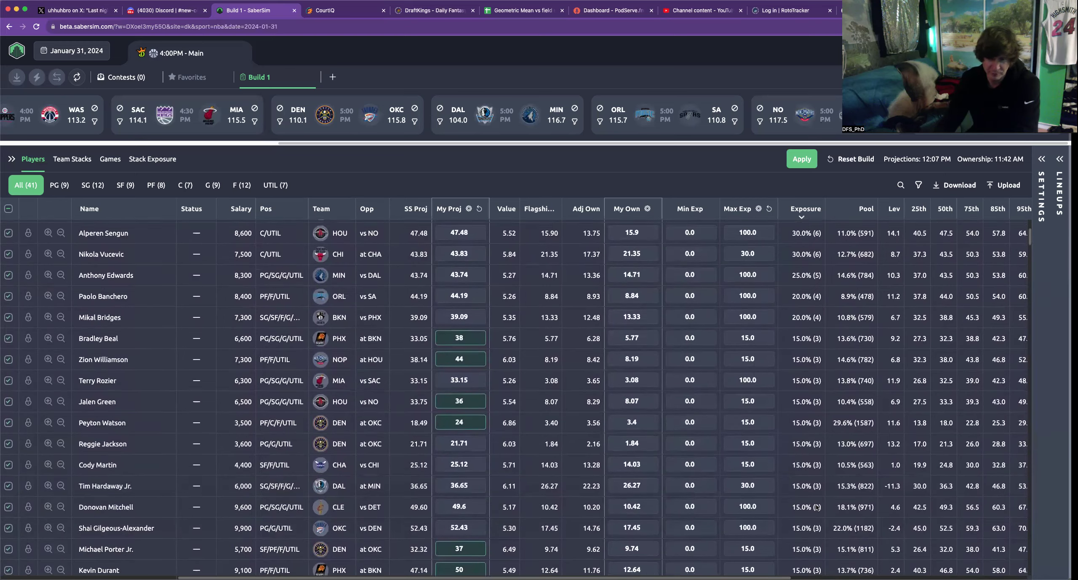
left_click(748, 535)
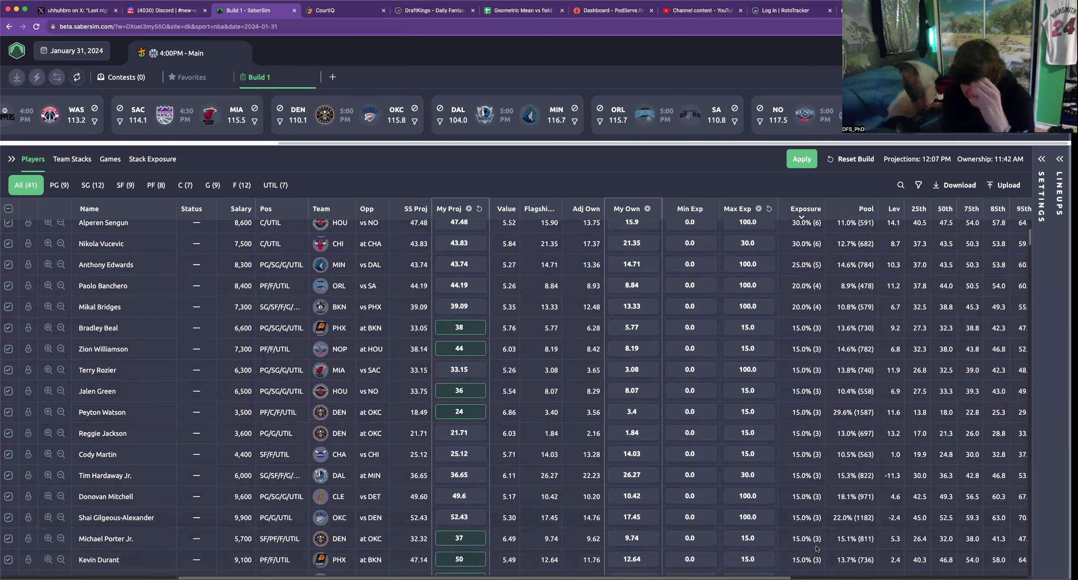
scroll(812, 545, "down", 2)
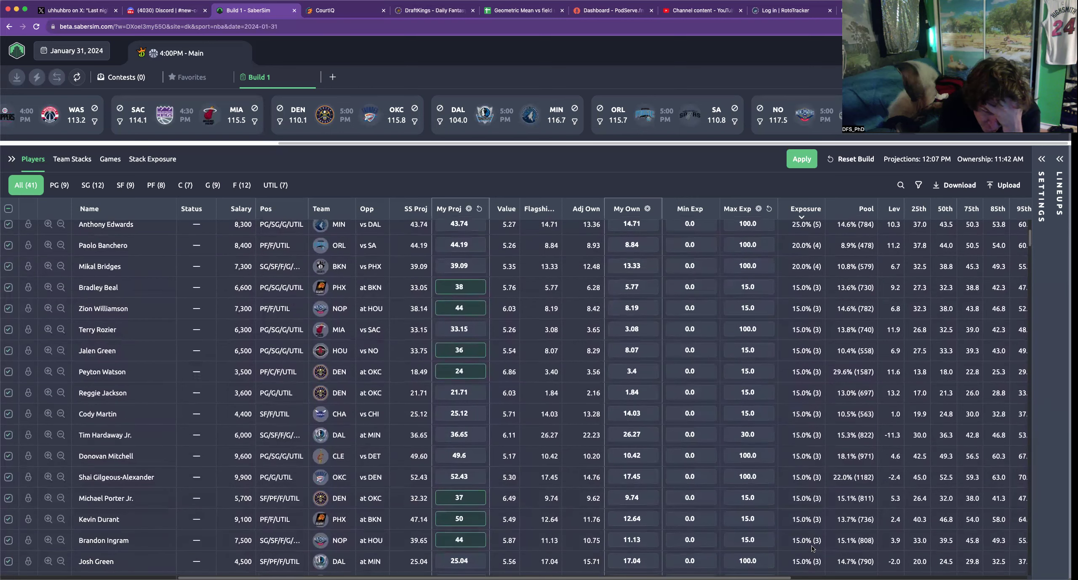
scroll(812, 545, "down", 1)
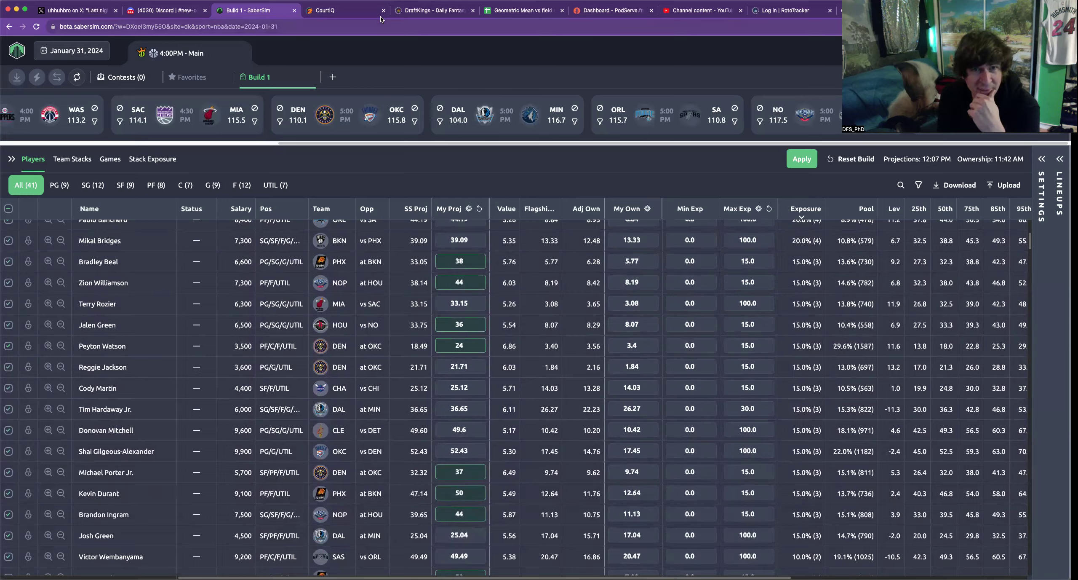
left_click(337, 11)
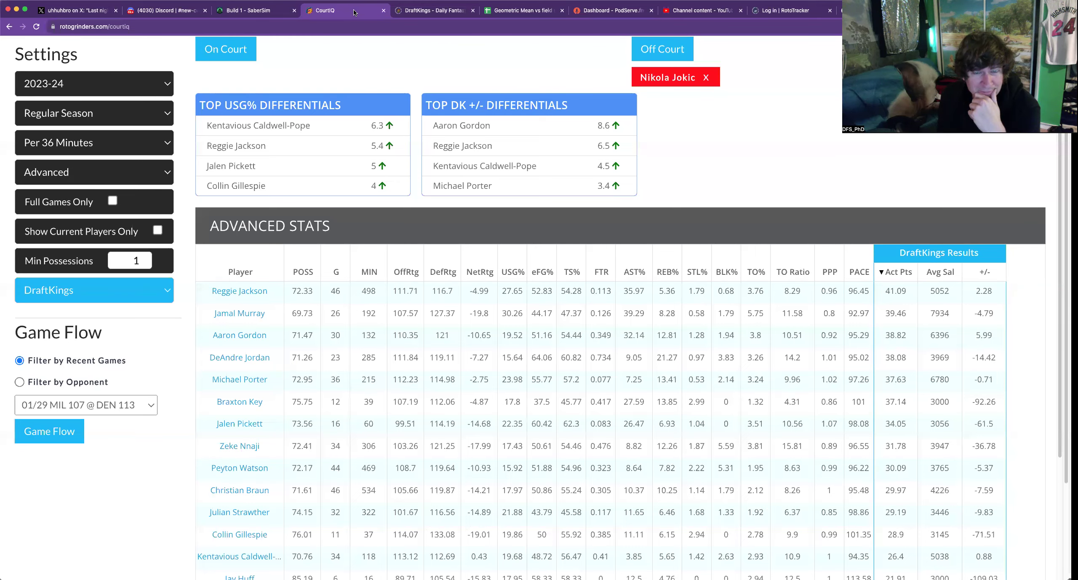
left_click(267, 12)
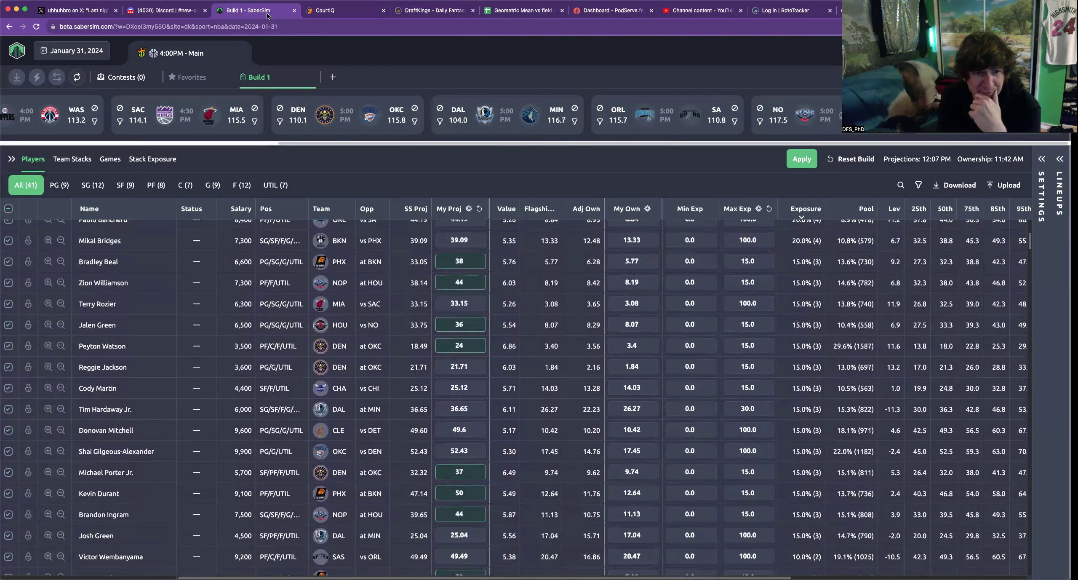
Set Michael Porter Jr.'s max exposure to 25 and apply the pending exposure changes to the build
left_click(769, 471)
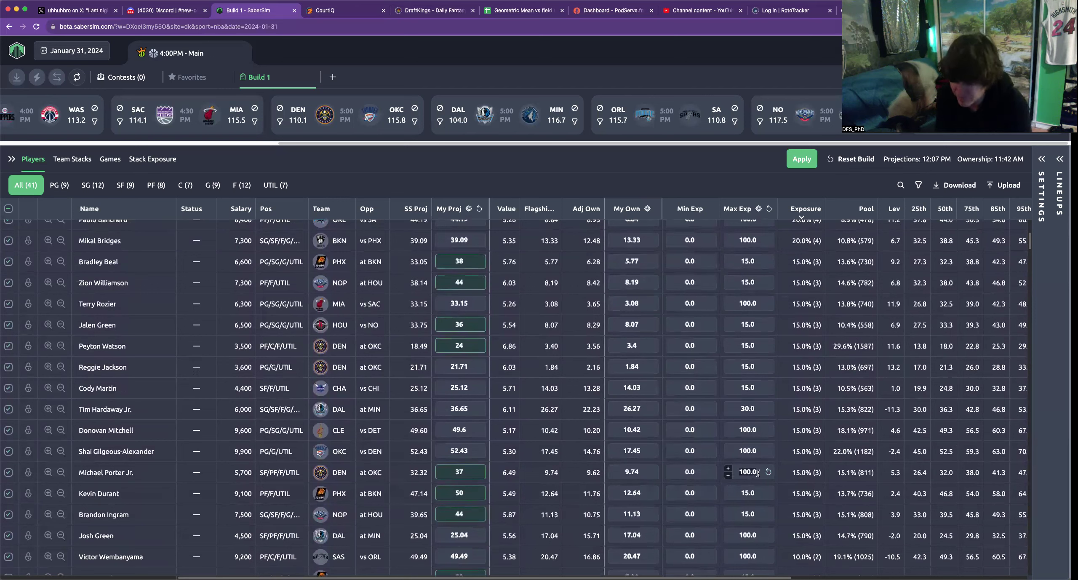
double_click(749, 472)
type("25")
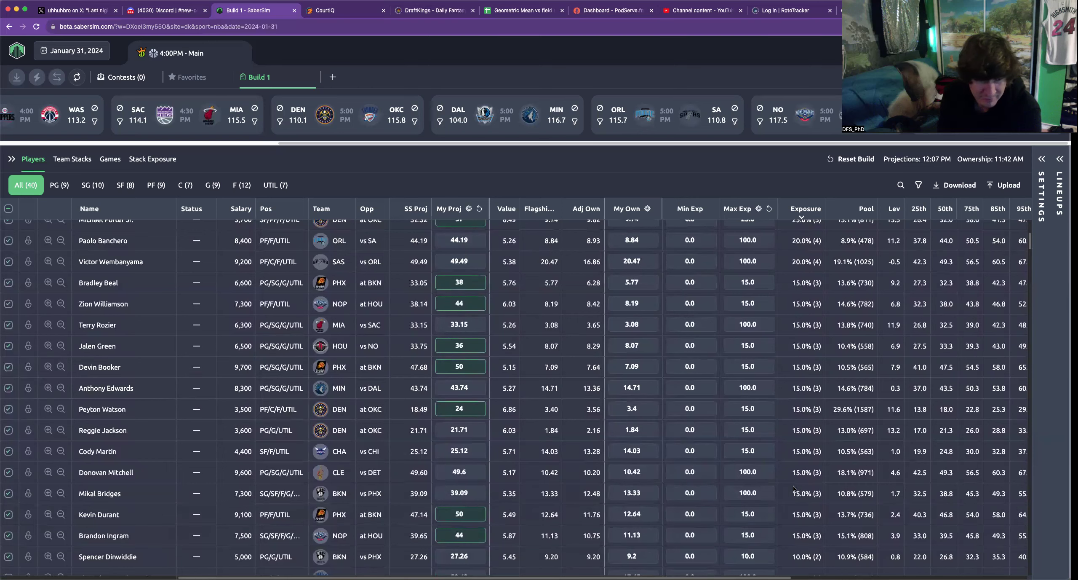
Review the updated exposures down to the lowest-exposure players and bring the slate's earliest games back into view
scroll(795, 491, "down", 2)
scroll(795, 491, "down", 1)
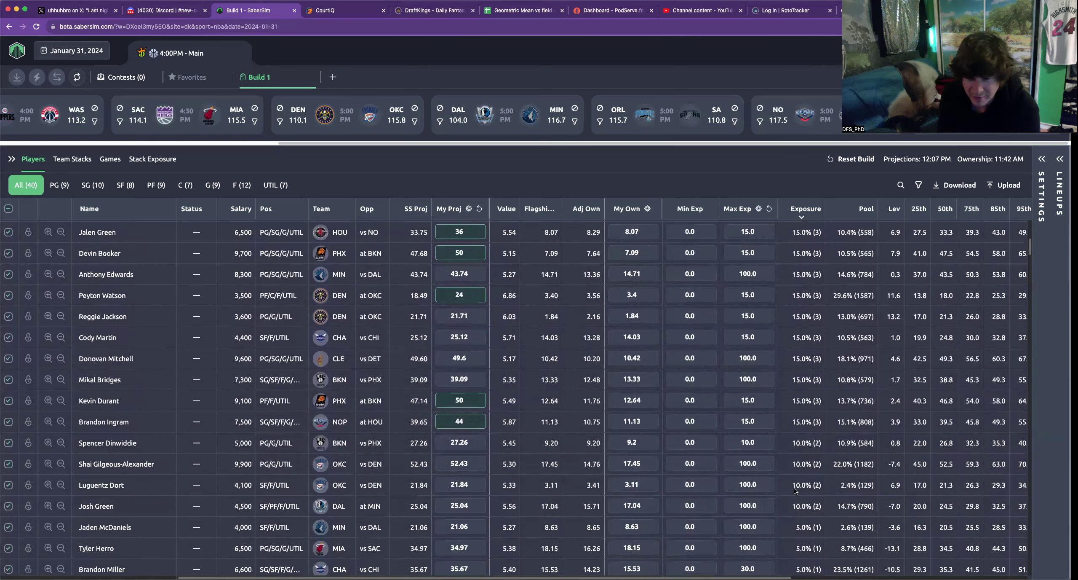
scroll(316, 513, "down", 2)
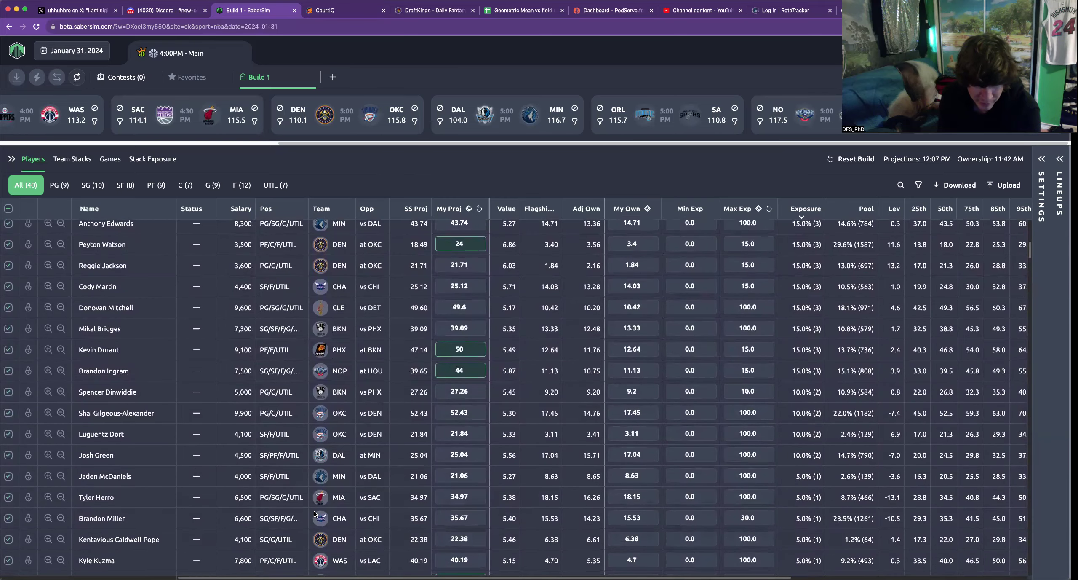
scroll(345, 514, "down", 1)
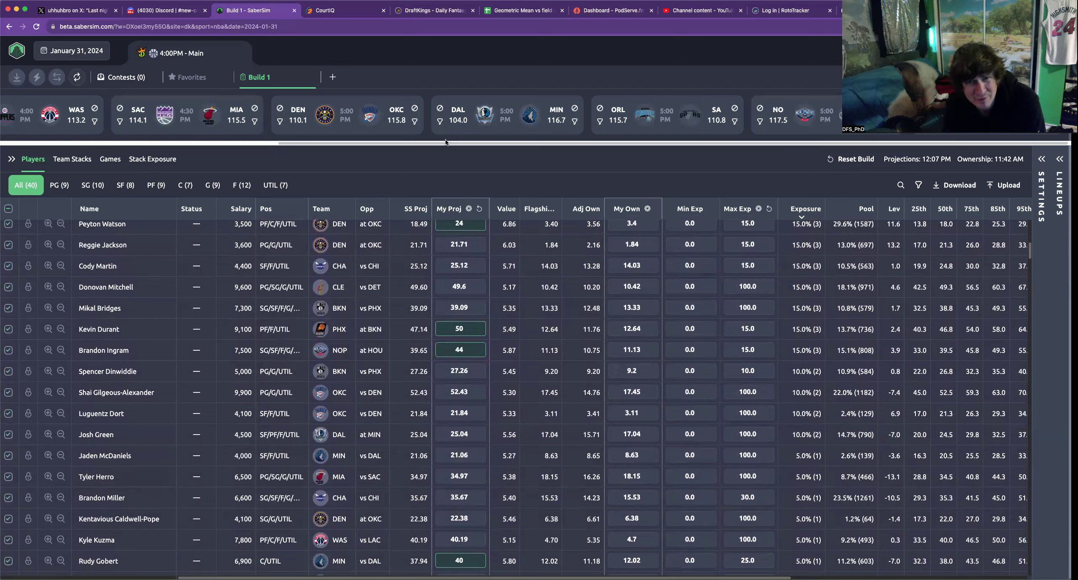
left_click_drag(446, 142, 130, 145)
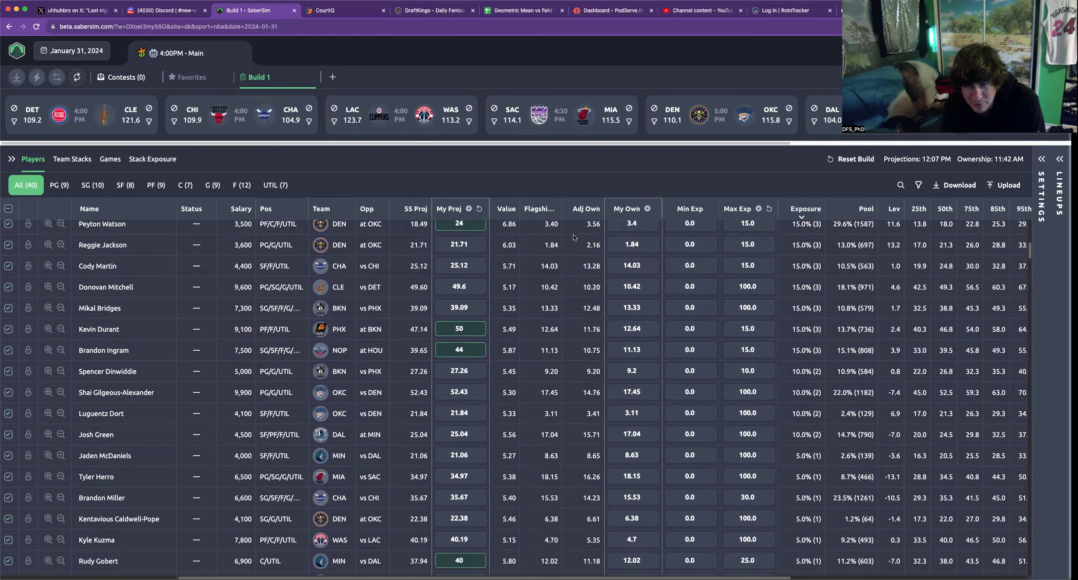
scroll(573, 239, "up", 5)
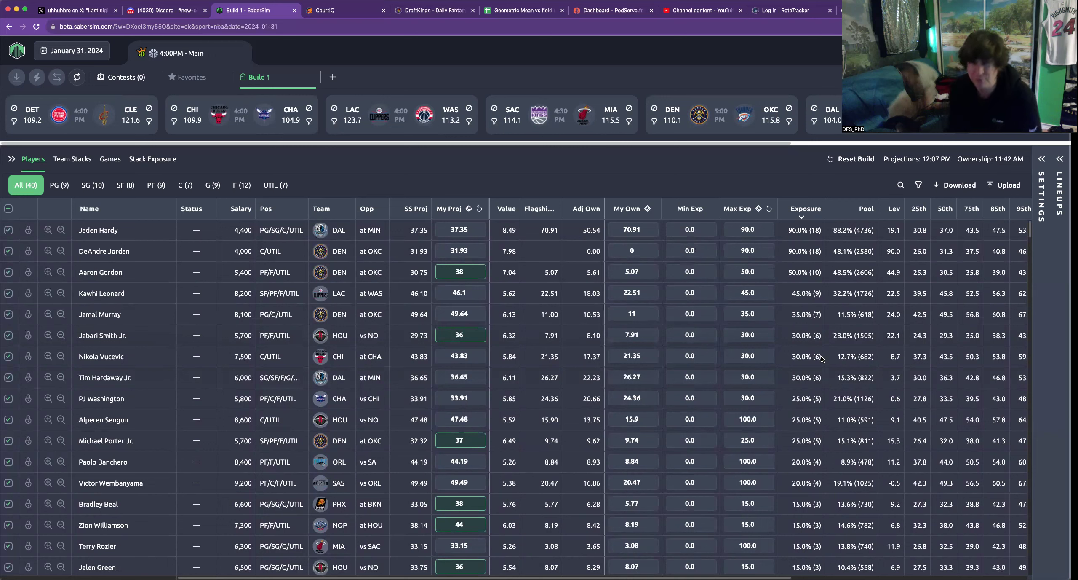
Filter the players to the LA Clippers, sort them by My Proj, and set James Harden's projection to 46
left_click(334, 122)
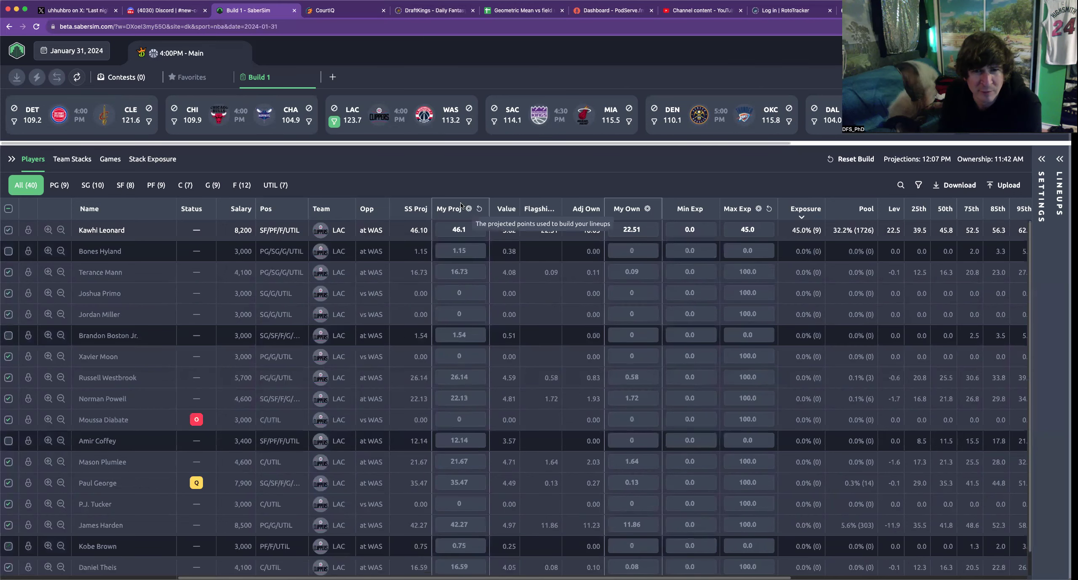
left_click(458, 206)
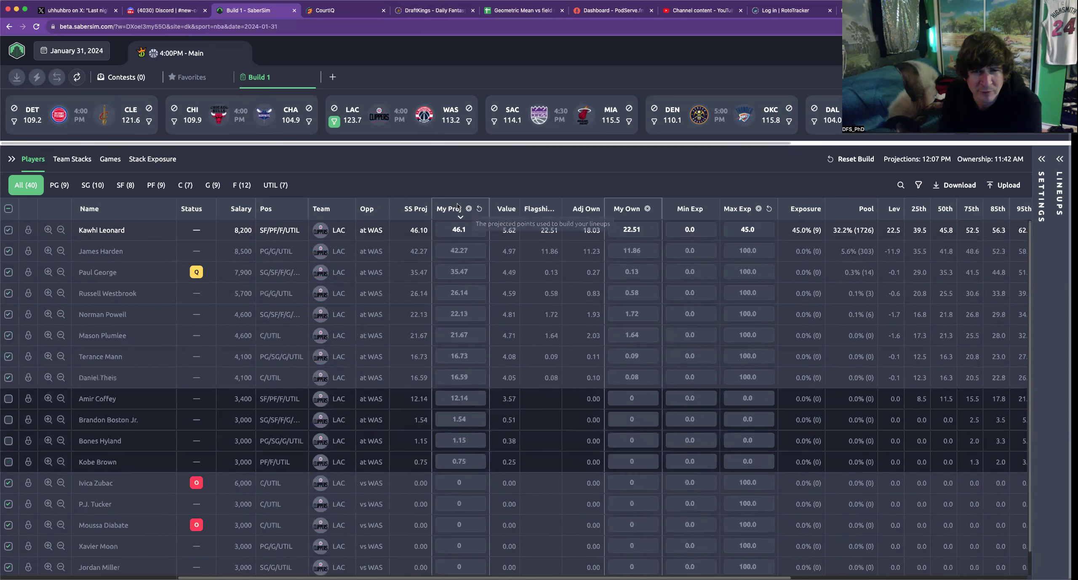
double_click(464, 251)
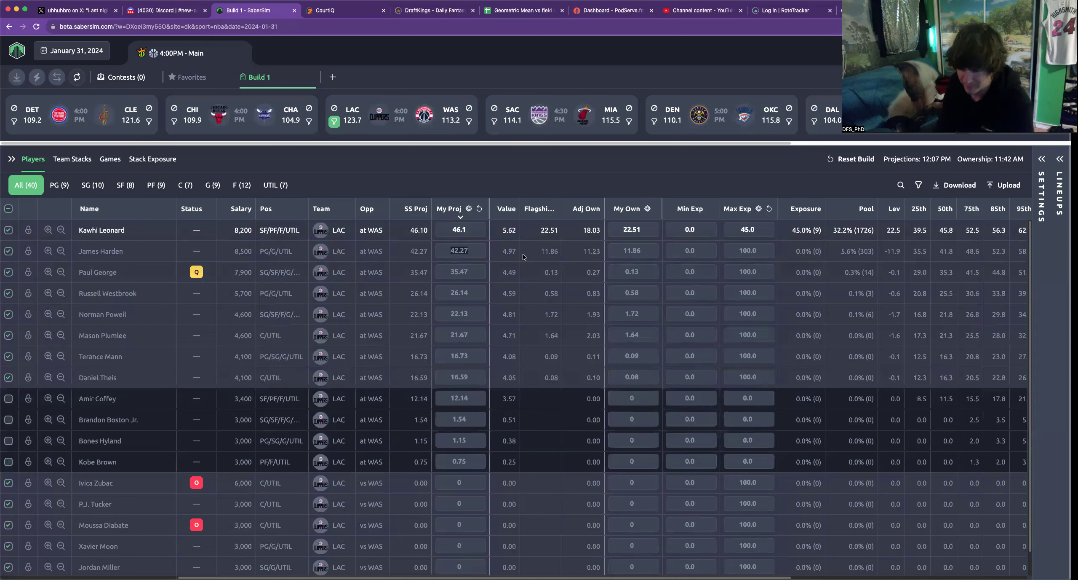
type("46")
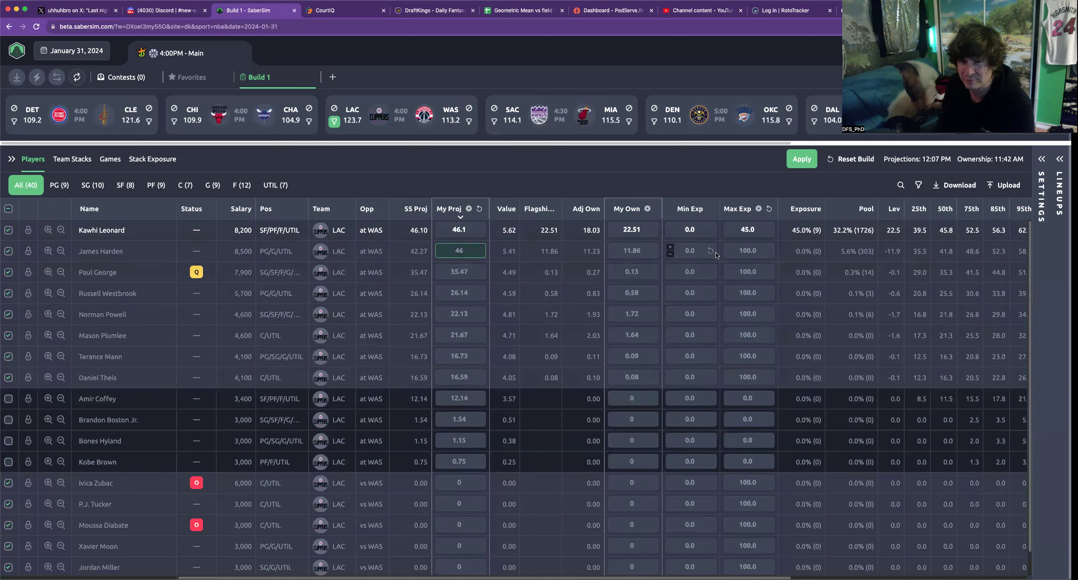
Set the max exposure to 15 for James Harden and 30 for Kawhi Leonard
double_click(753, 250)
type("15")
left_click(769, 230)
double_click(752, 229)
type("30")
key("Return")
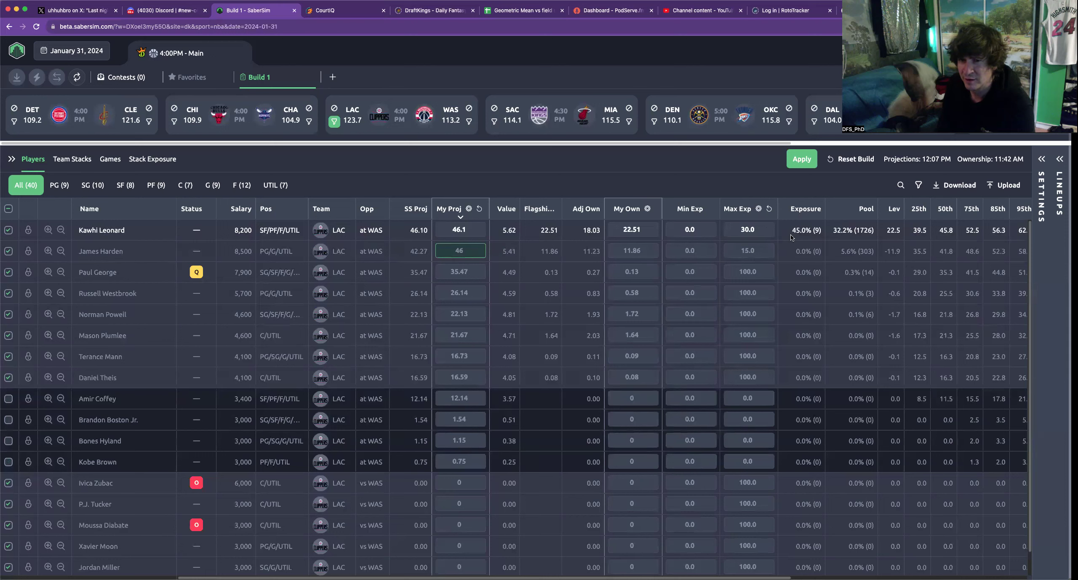
Apply the pending Clippers exposure and projection changes to the build and clear the LA Clippers filter
left_click(796, 159)
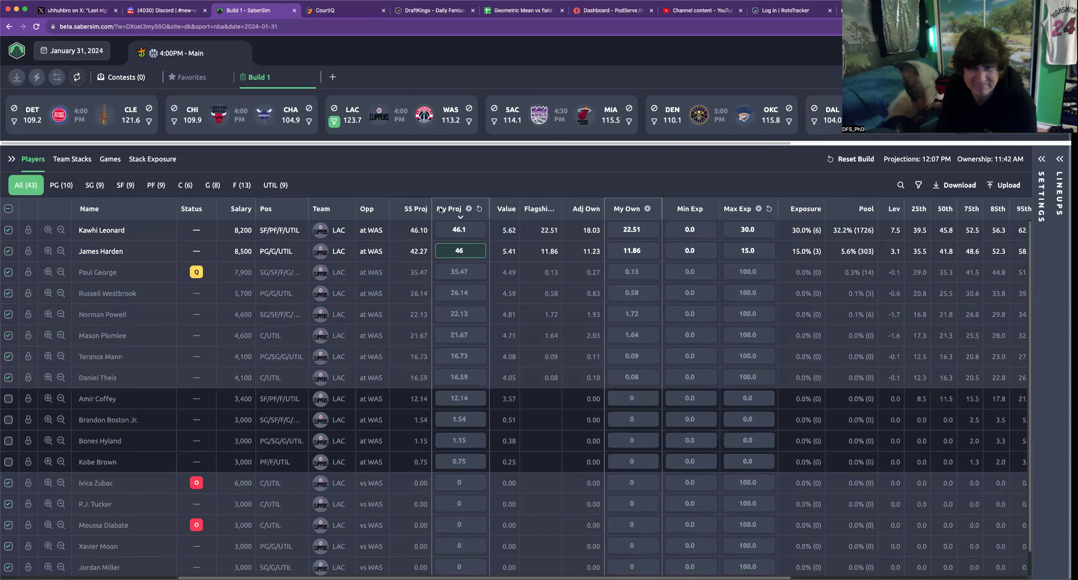
left_click(334, 122)
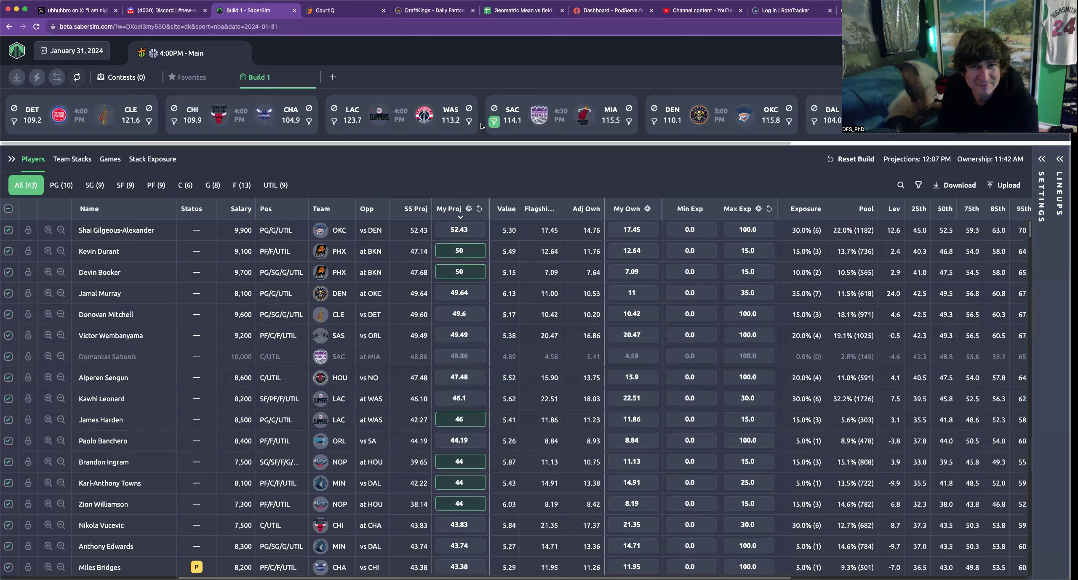
Review only the Washington Wizards' players, clear that filter, and bring the slate's later games into view
left_click(469, 126)
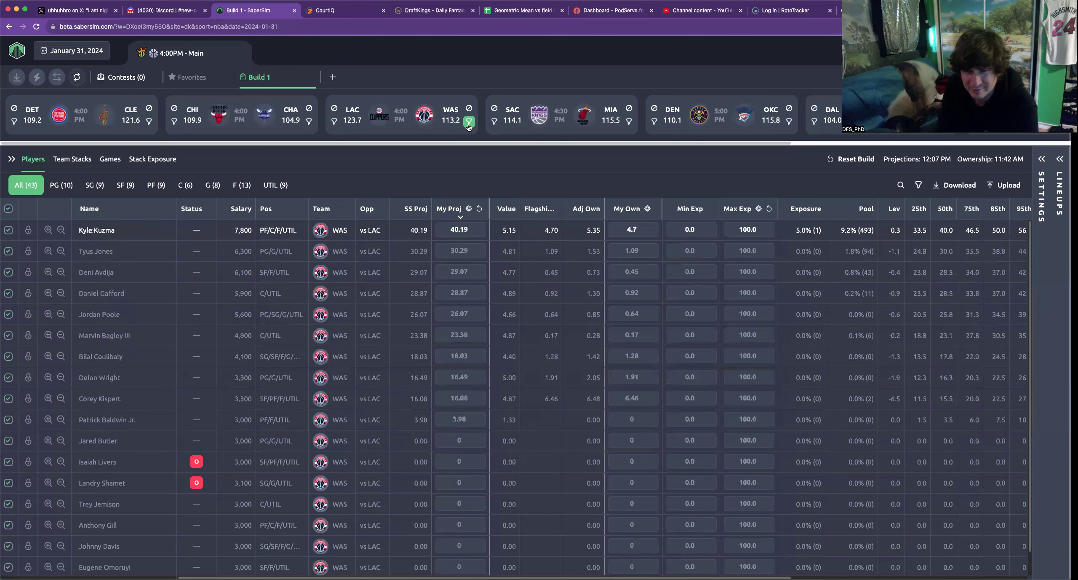
left_click(469, 123)
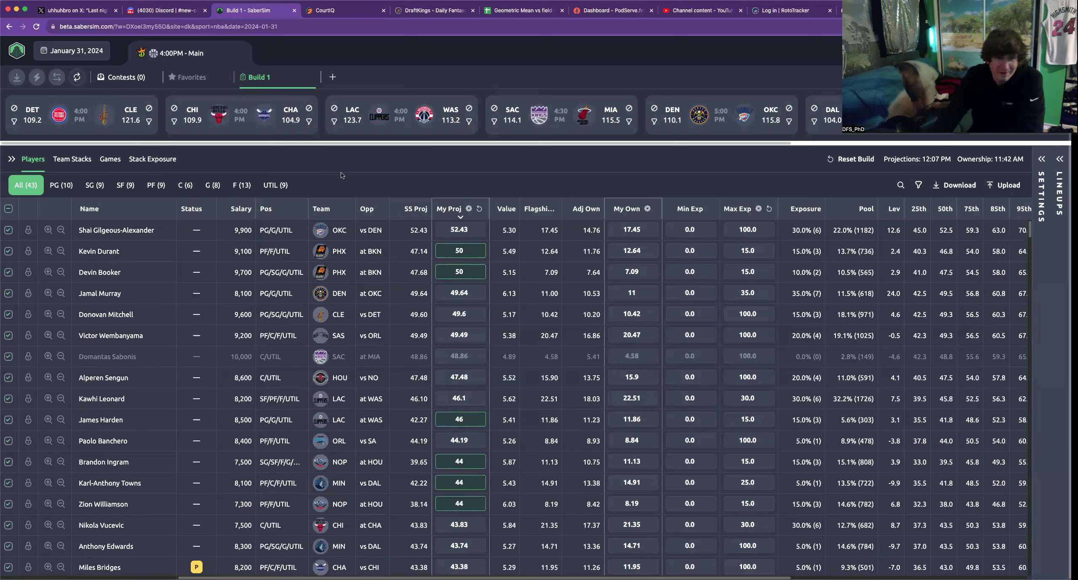
left_click_drag(352, 142, 649, 159)
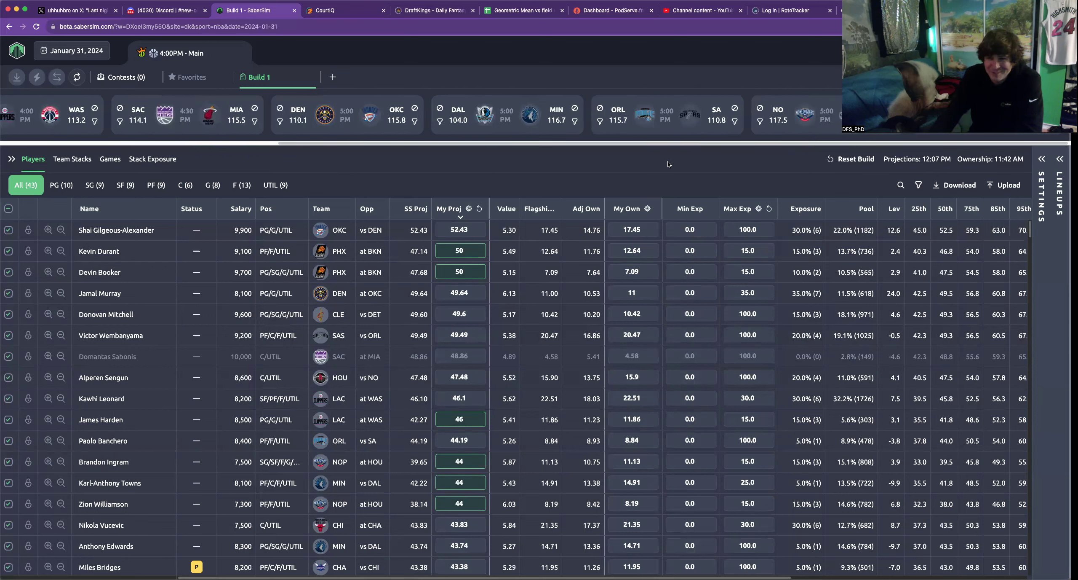
left_click(471, 340)
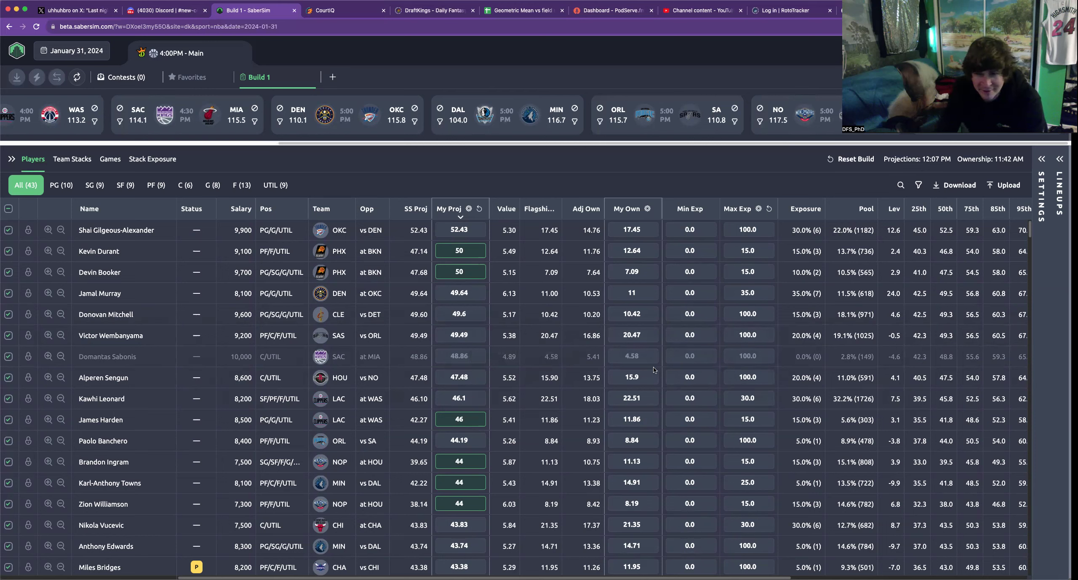
Sort the players by exposure from highest to lowest and refresh the slate's projections and ownership
left_click(806, 209)
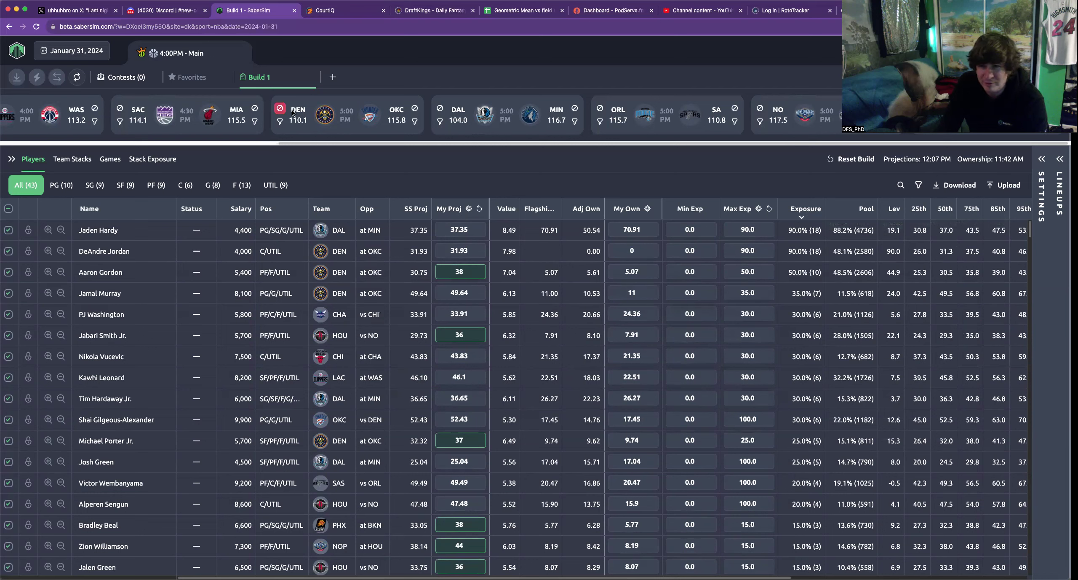
left_click(81, 79)
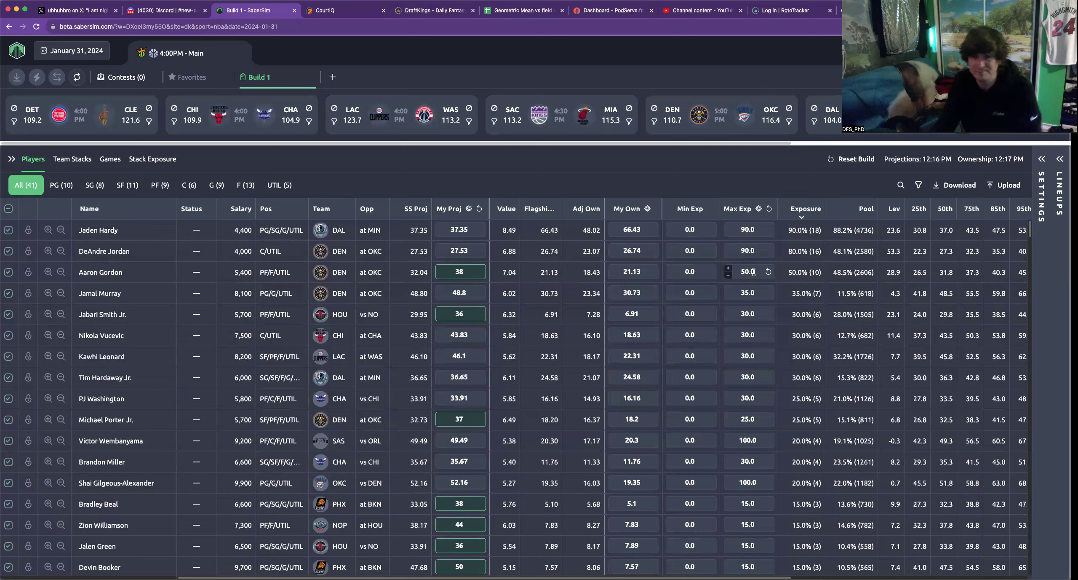
Raise Aaron Gordon's max exposure to 75 and apply the change to the build
type("65")
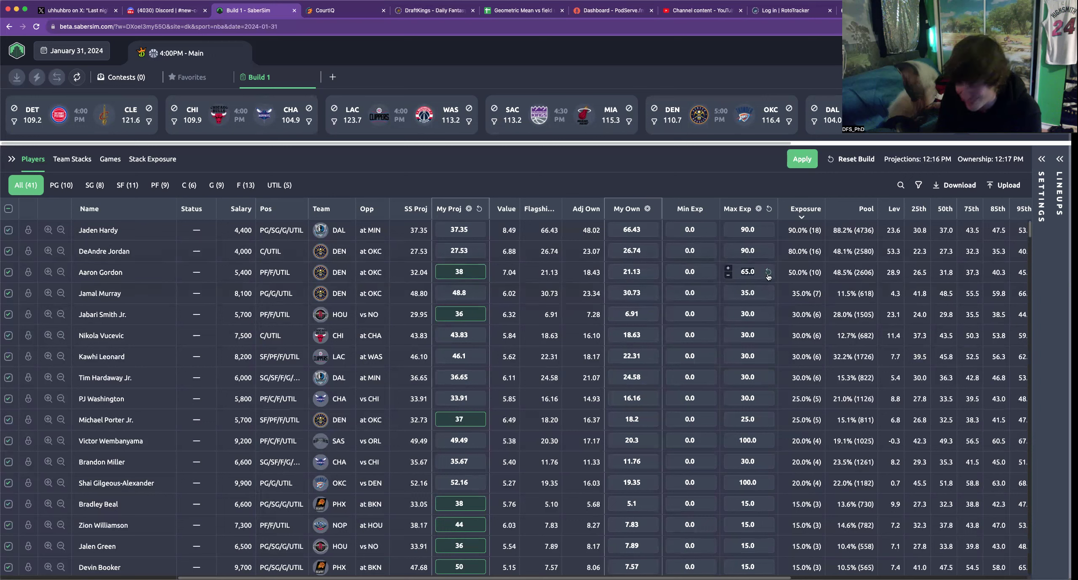
type("75")
key("Return")
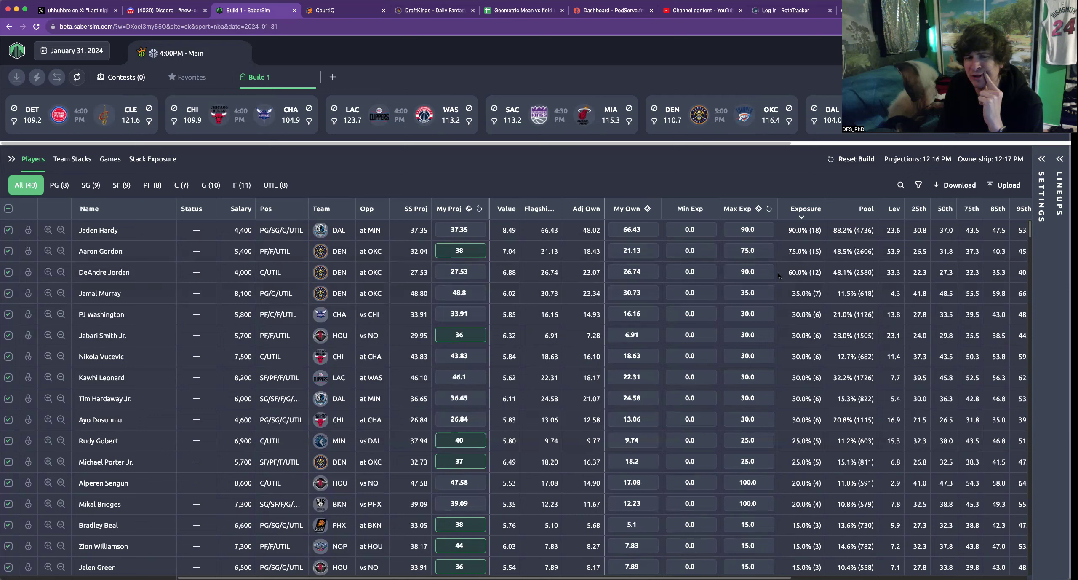
Set the max exposure to 65 for Aaron Gordon and 50 for Jamal Murray, applying each change to the build
left_click(760, 253)
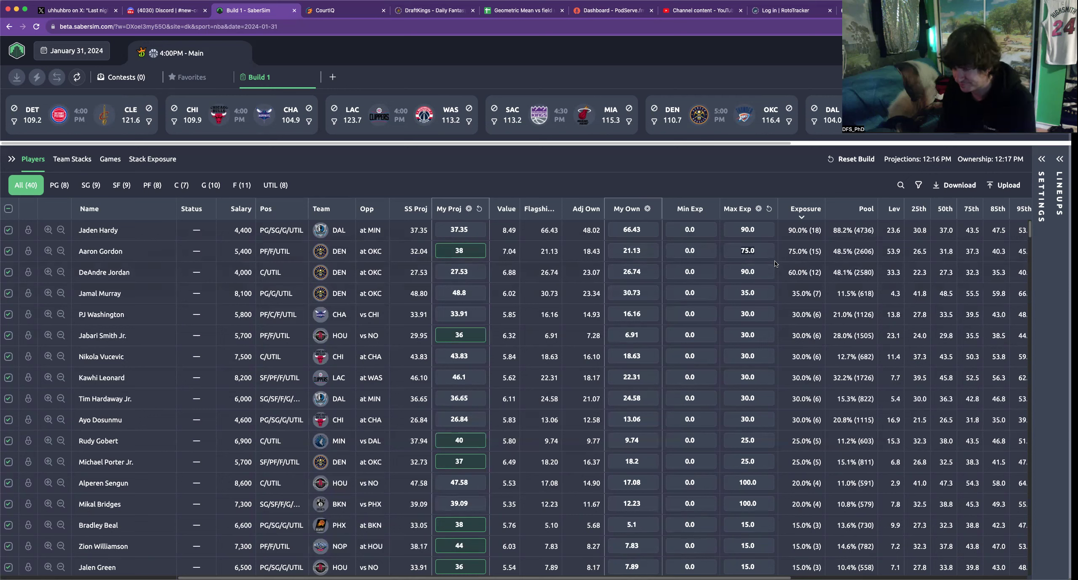
type("65")
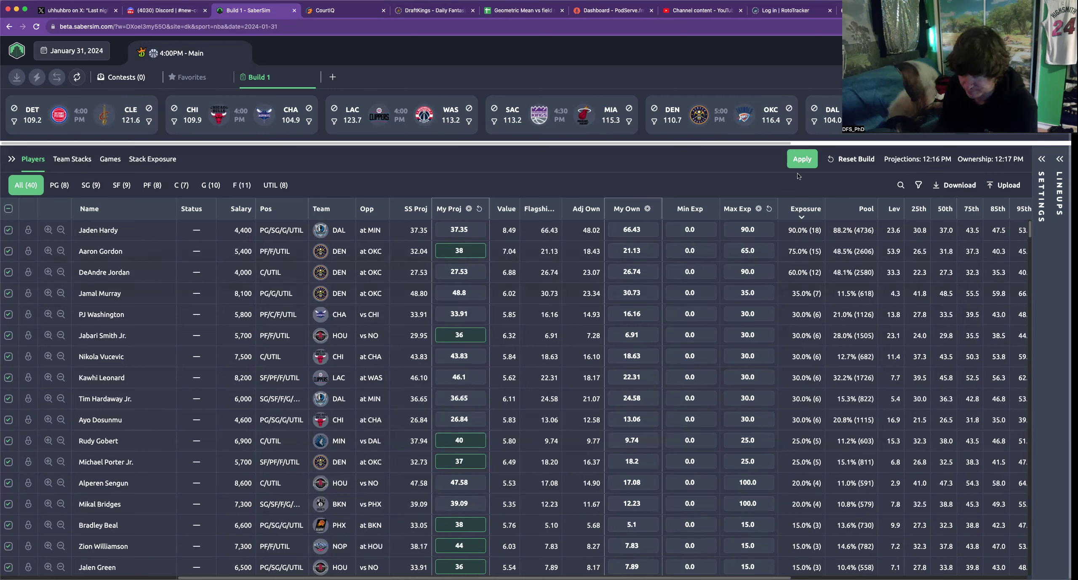
left_click(801, 163)
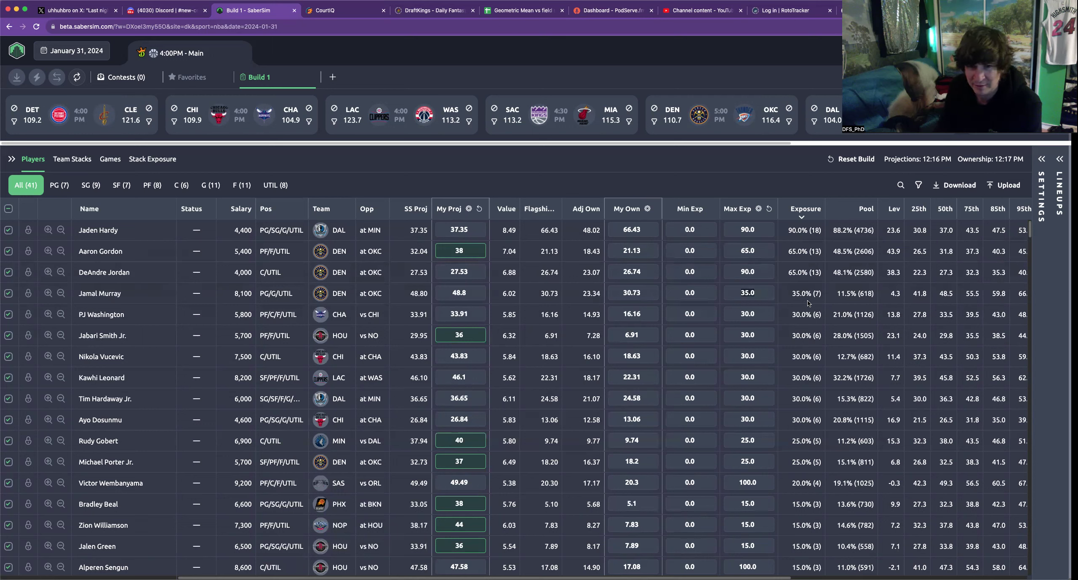
type("50")
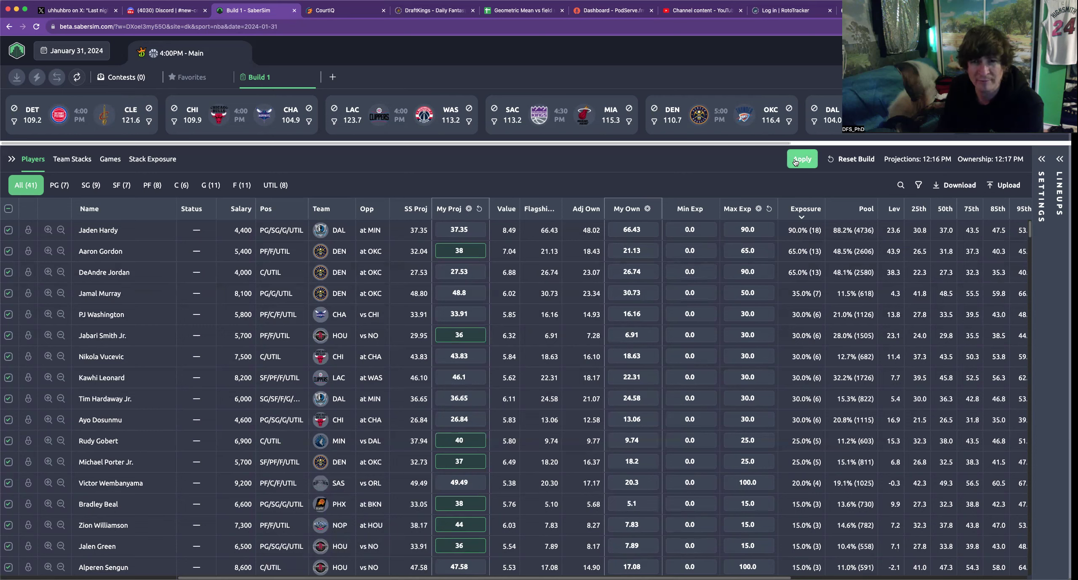
left_click(795, 163)
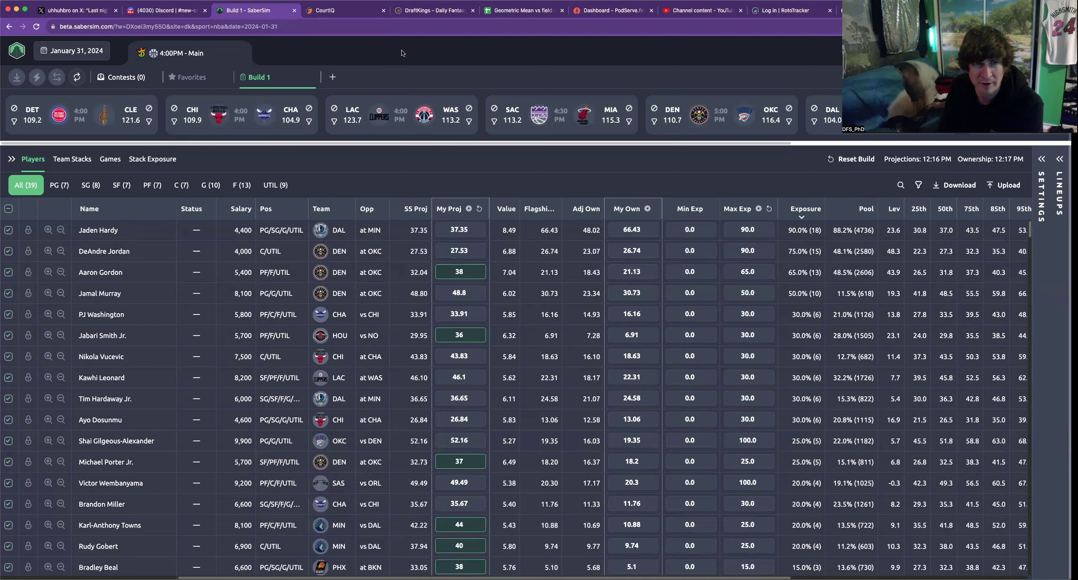
Check the Nuggets' stats with Nikola Jokic off court in CourtIQ, and return to SaberSim to review the player exposures
left_click(332, 14)
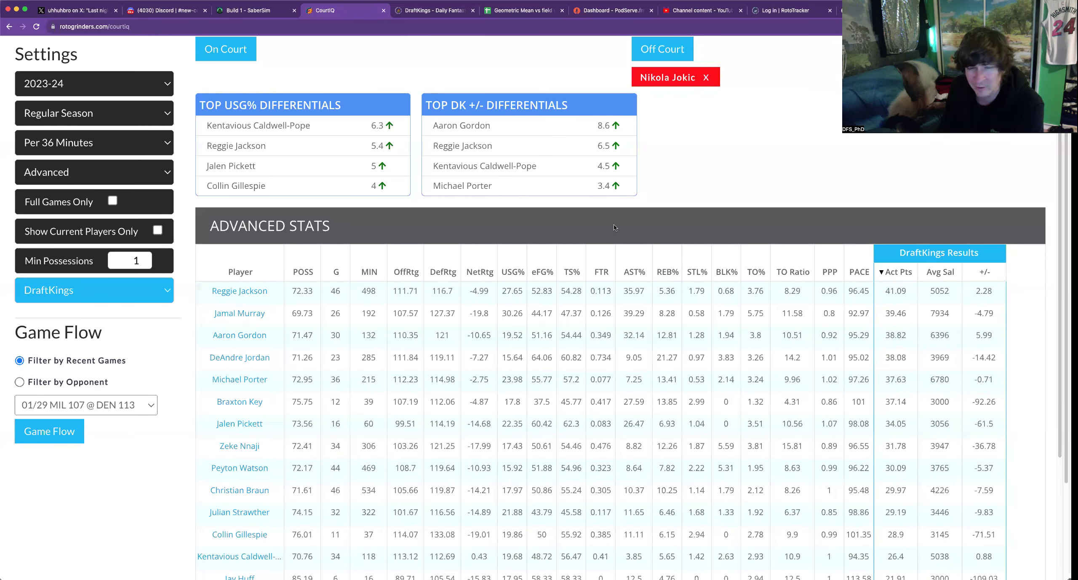
left_click(265, 16)
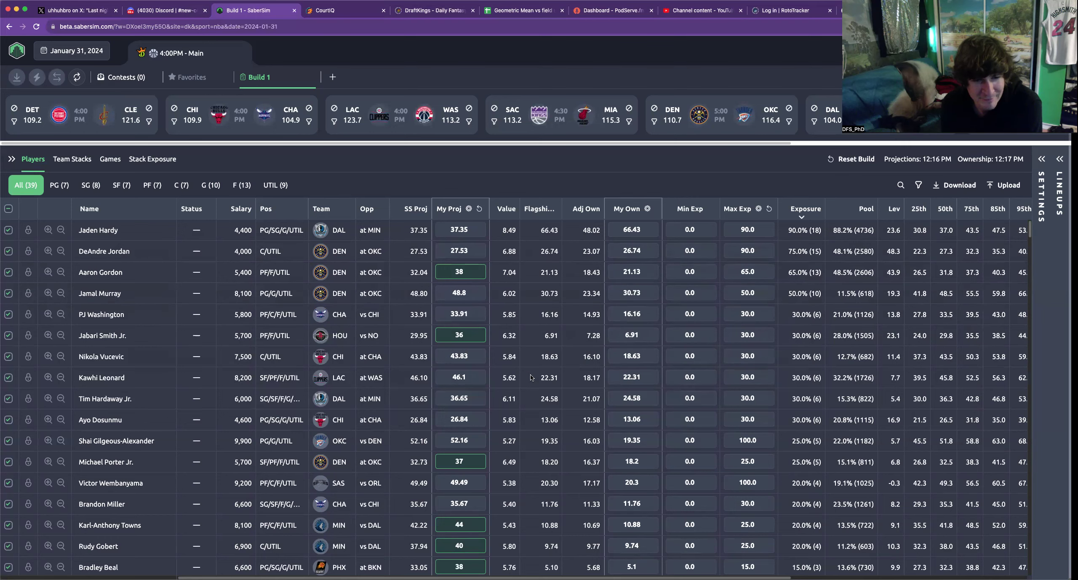
scroll(541, 386, "down", 3)
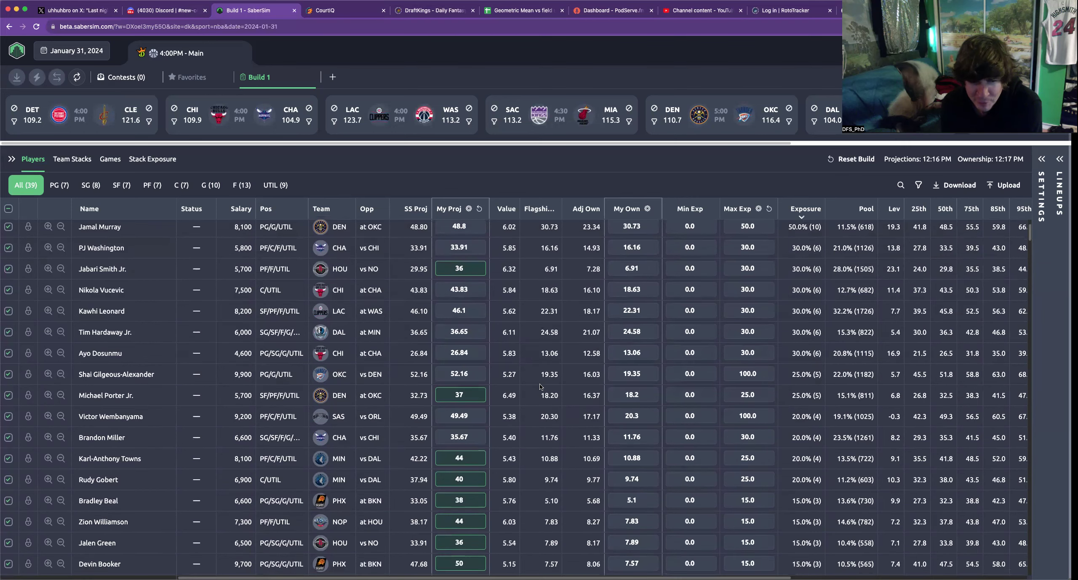
scroll(541, 386, "up", 3)
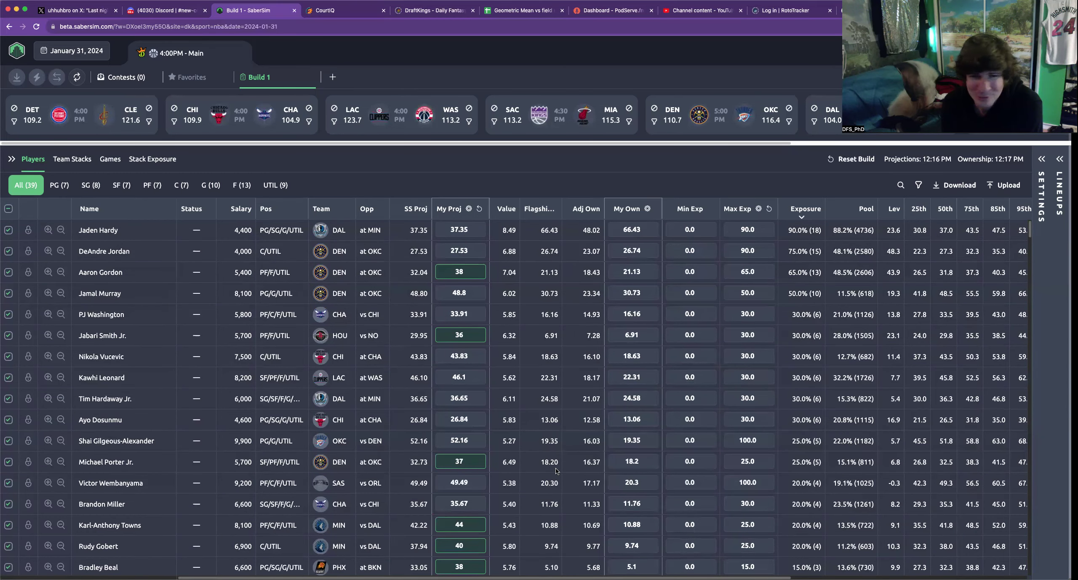
Try to set Michael Porter Jr.'s max exposure to 35
double_click(756, 462)
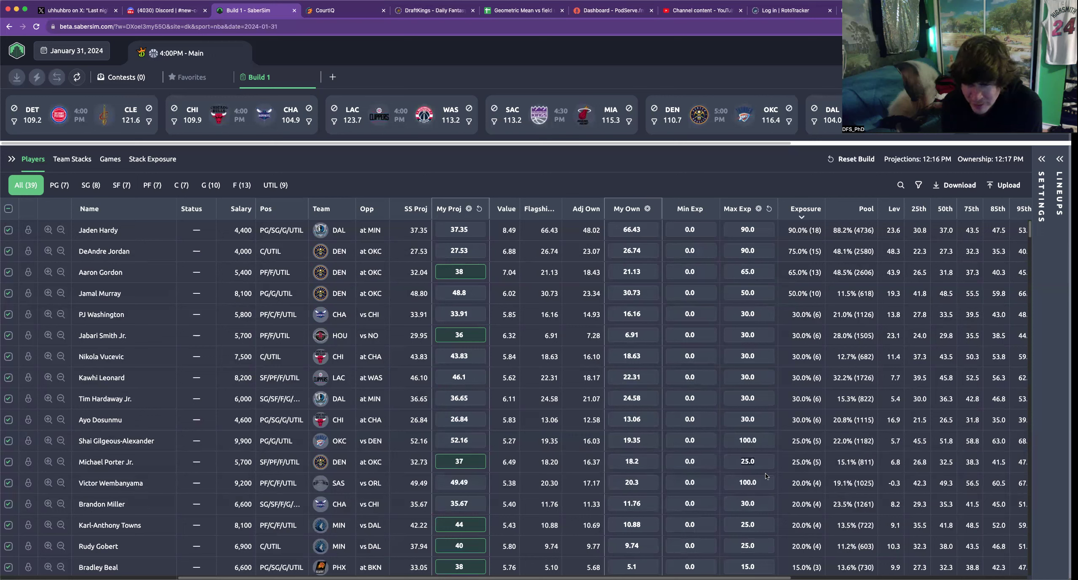
type("35")
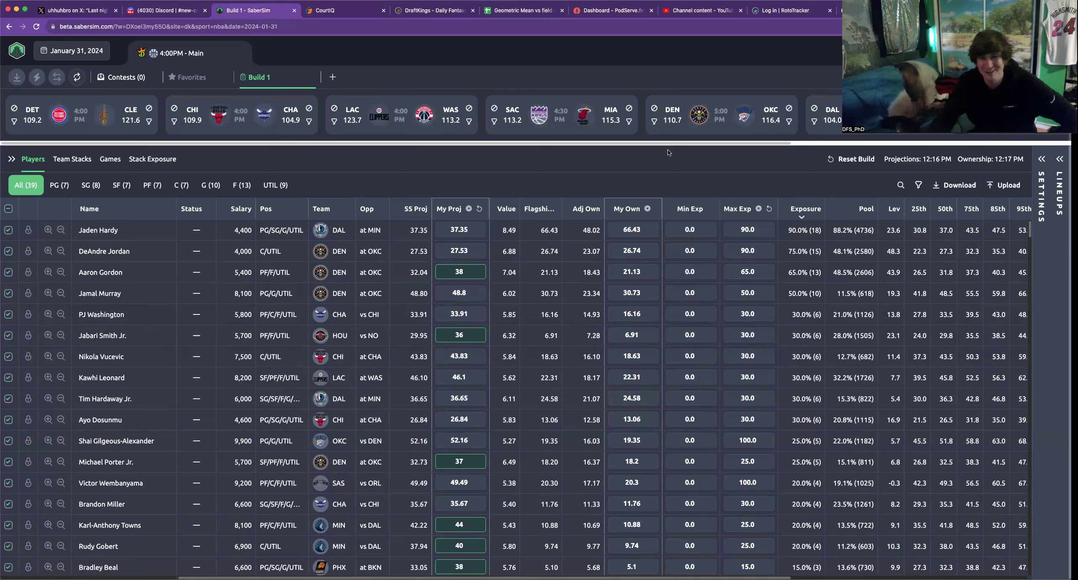
Filter the players to the New Orleans Pelicans, sort them by My Proj, and reset Zion Williamson's projection to the default 38.17
left_click_drag(680, 144, 884, 148)
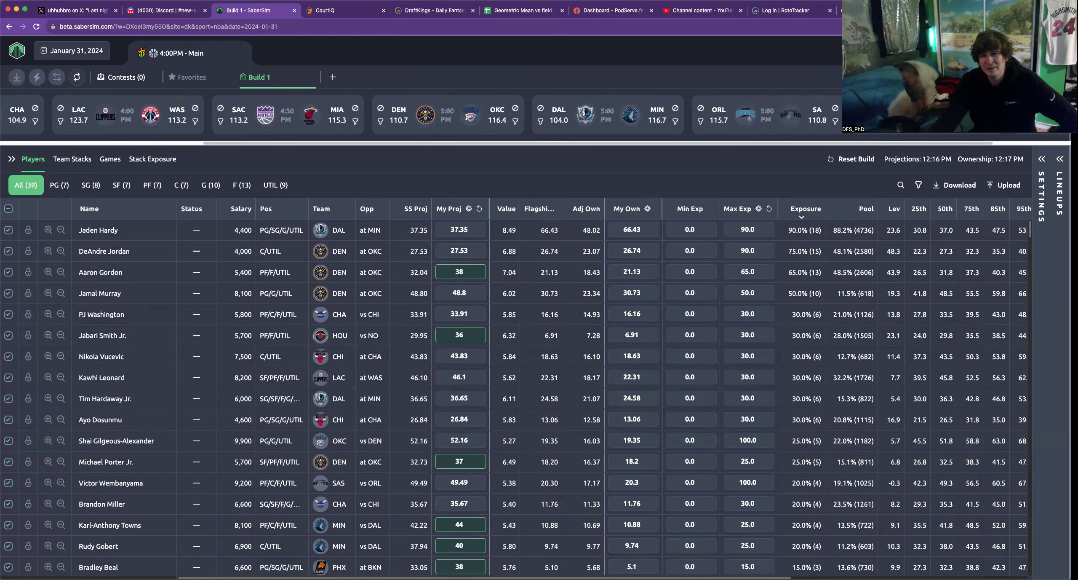
scroll(352, 498, "down", 10)
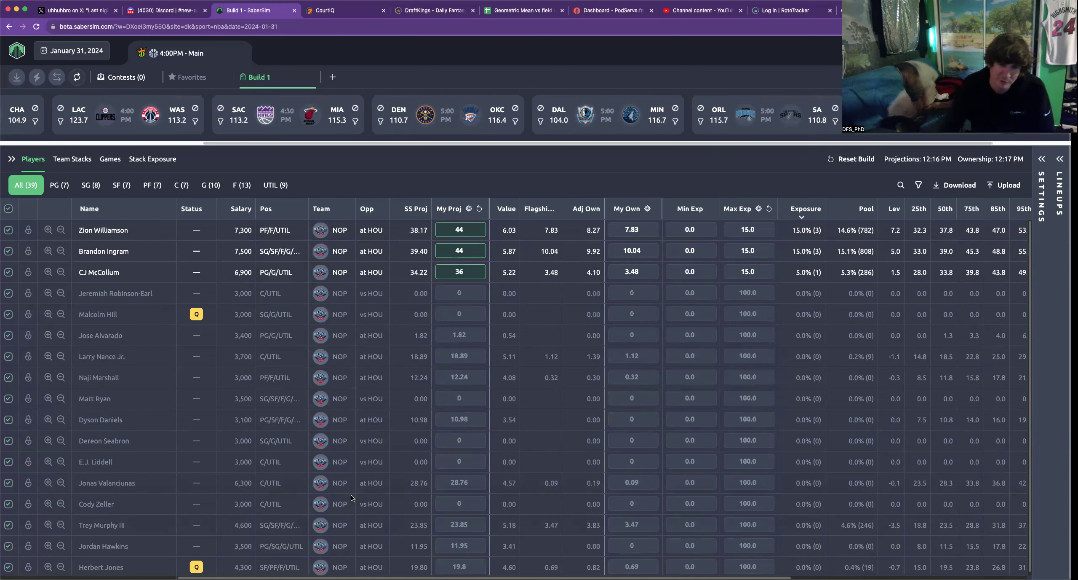
left_click(456, 211)
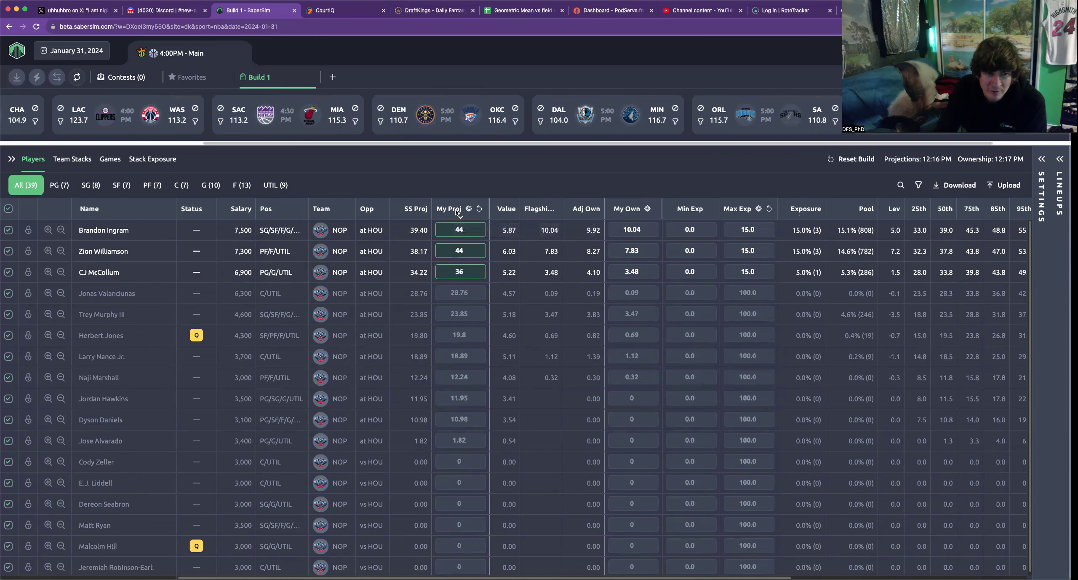
mouse_move(479, 235)
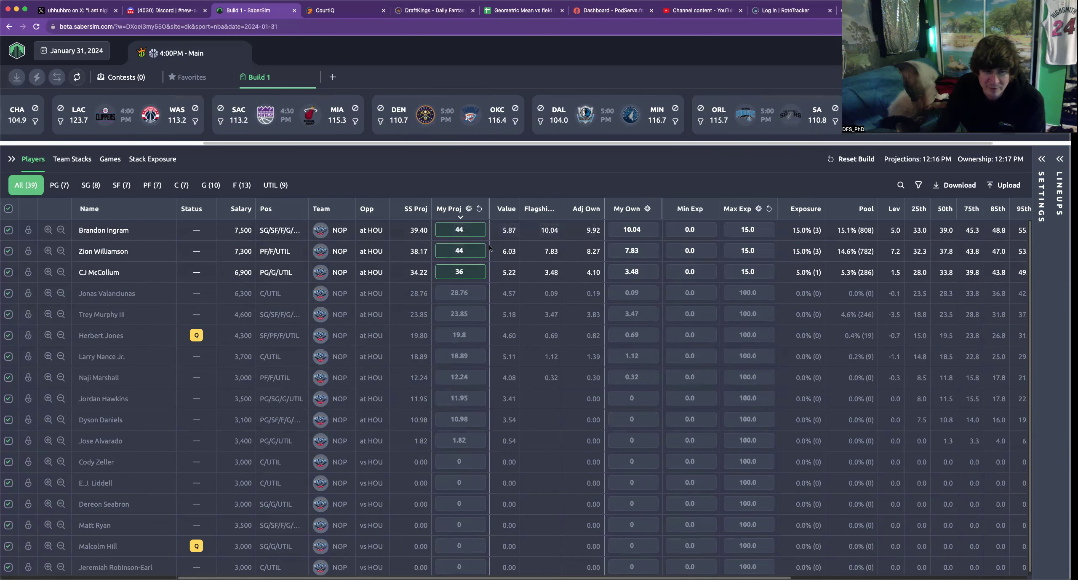
left_click(479, 252)
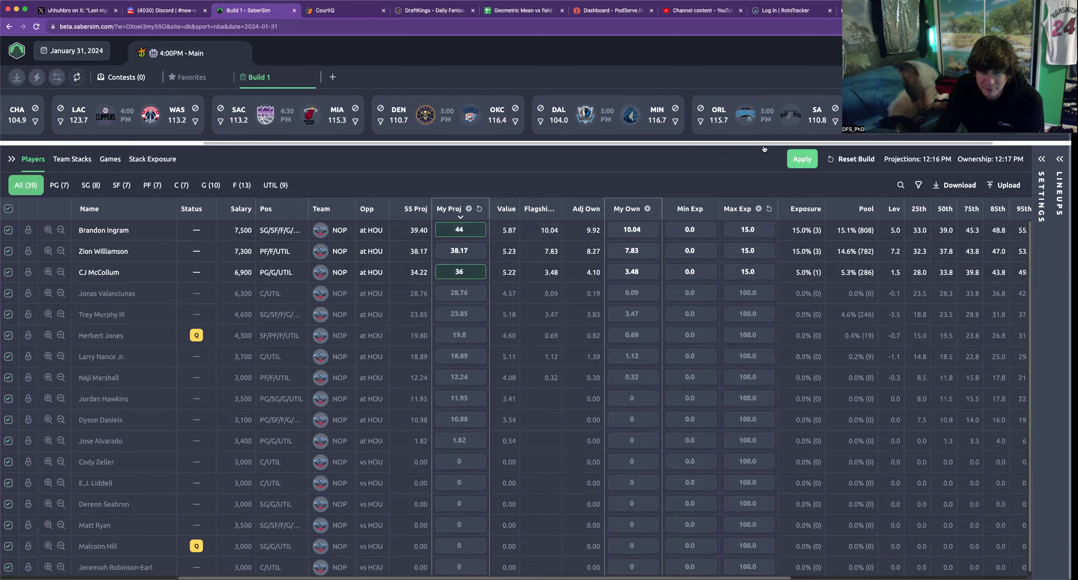
Switch to CourtIQ and load the on/off court stats for the New Orleans Pelicans
left_click(340, 17)
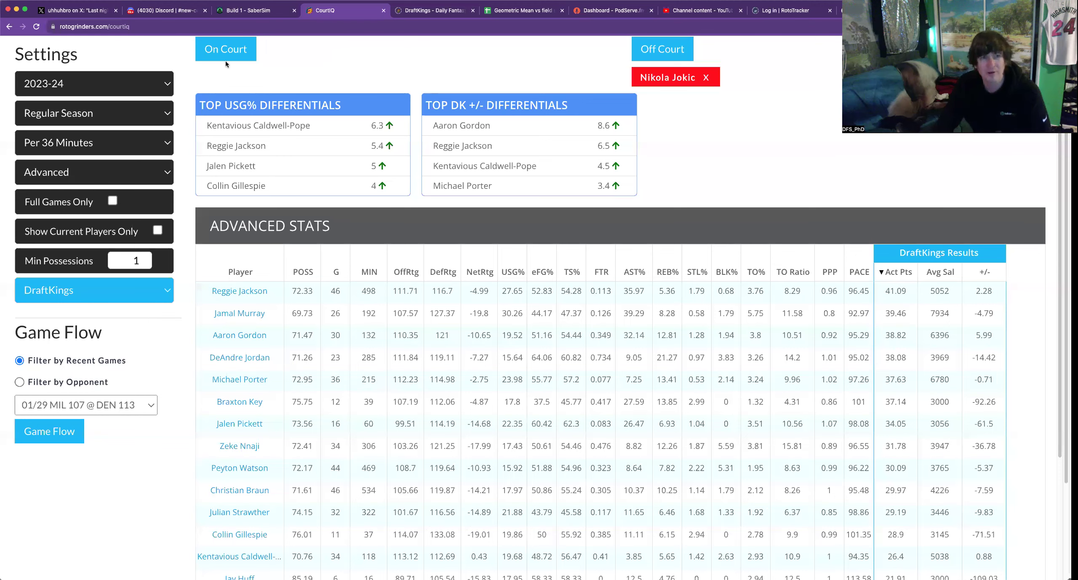
scroll(391, 121, "up", 5)
left_click(396, 105)
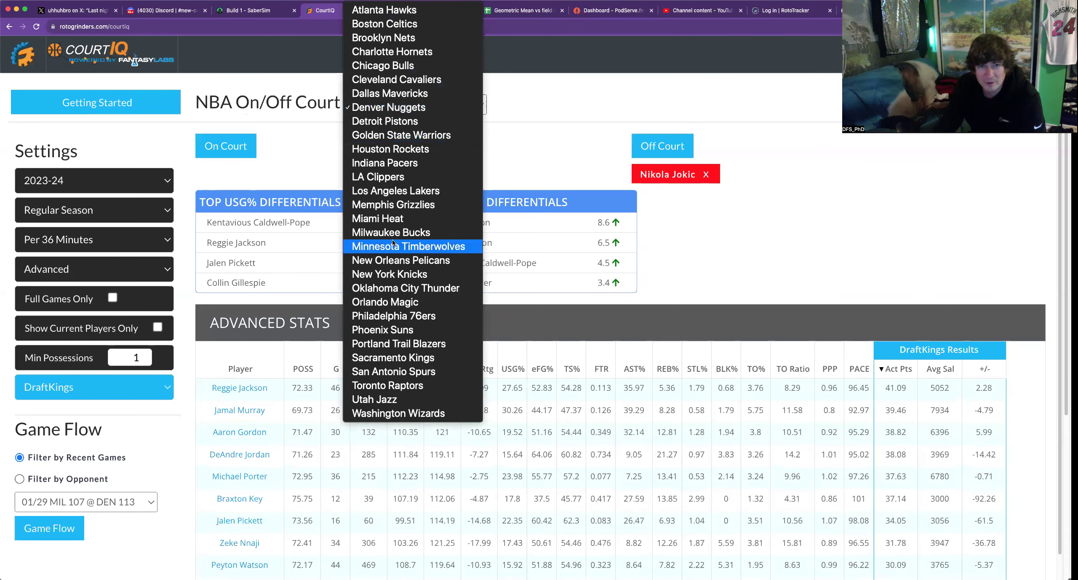
left_click(398, 260)
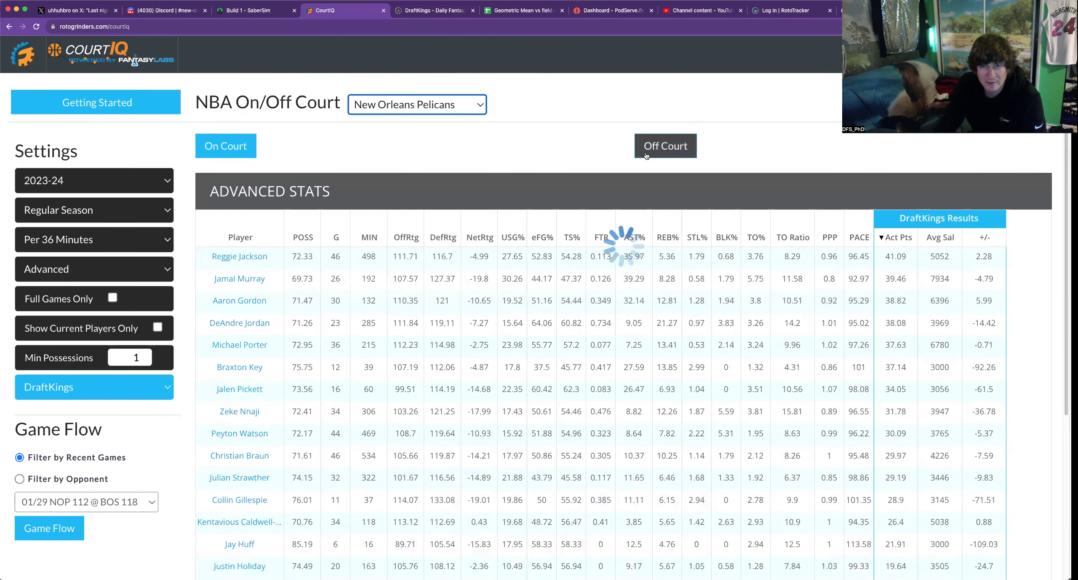
Filter the Pelicans' stats to minutes with Zion Williamson off the court
left_click(647, 155)
scroll(745, 309, "down", 3)
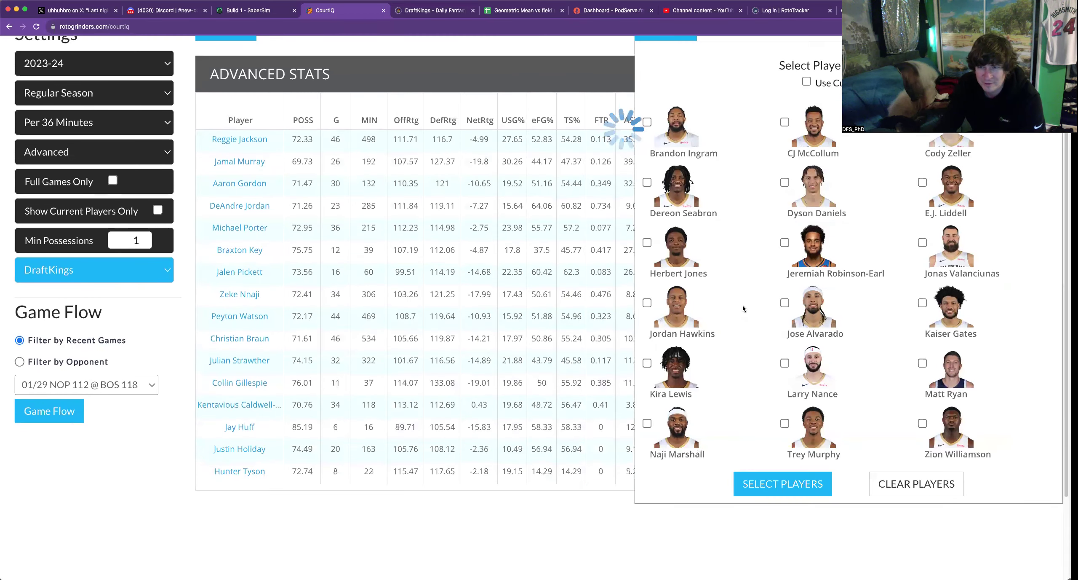
scroll(745, 311, "down", 2)
left_click(923, 358)
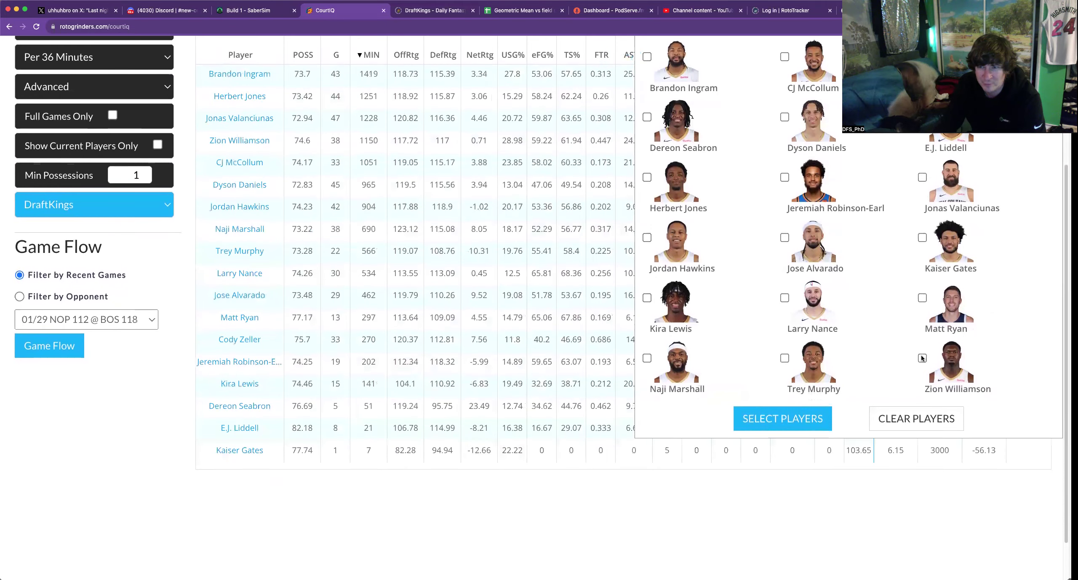
left_click(779, 417)
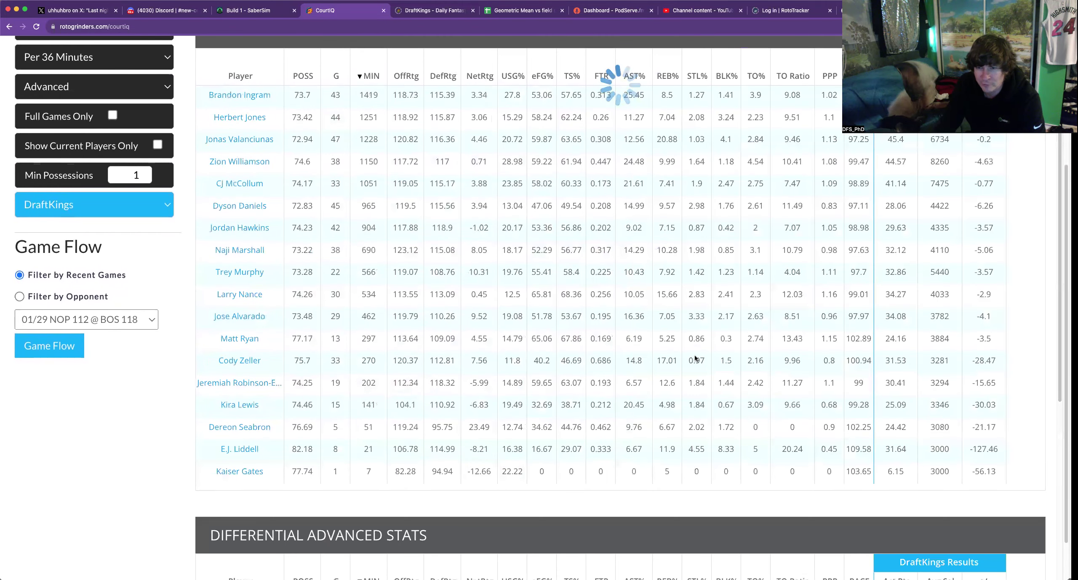
Sort the Pelicans' advanced stats by DraftKings Act Pts from highest to lowest and review the per-36-minute results
scroll(694, 357, "up", 4)
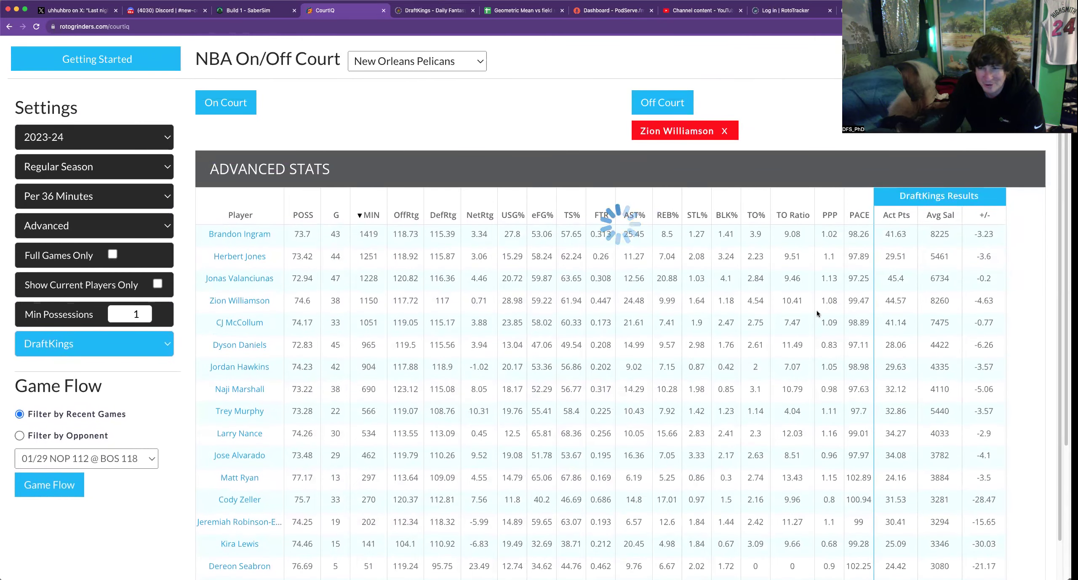
left_click(897, 215)
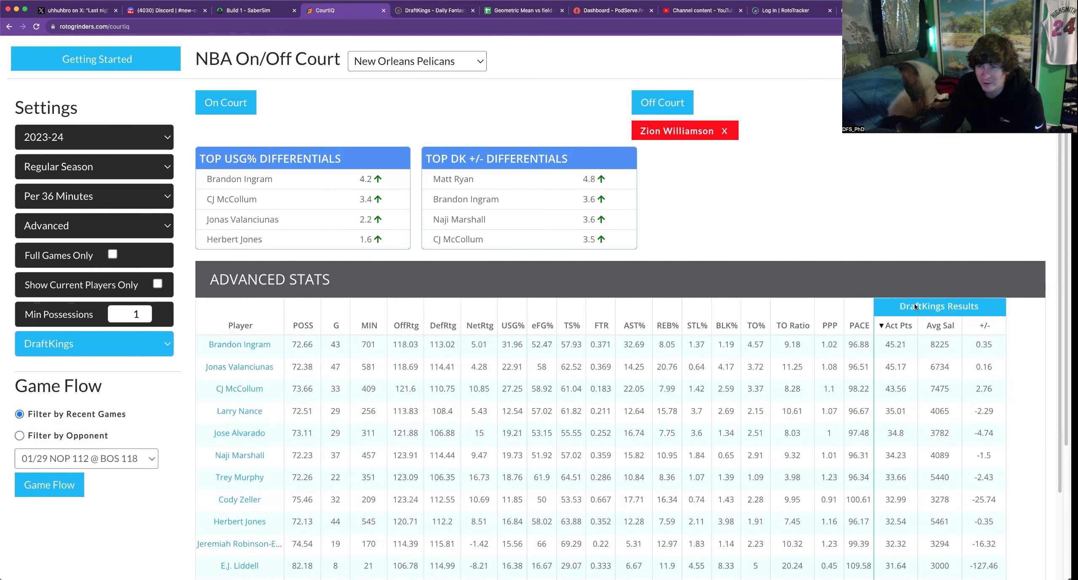
scroll(324, 117, "down", 1)
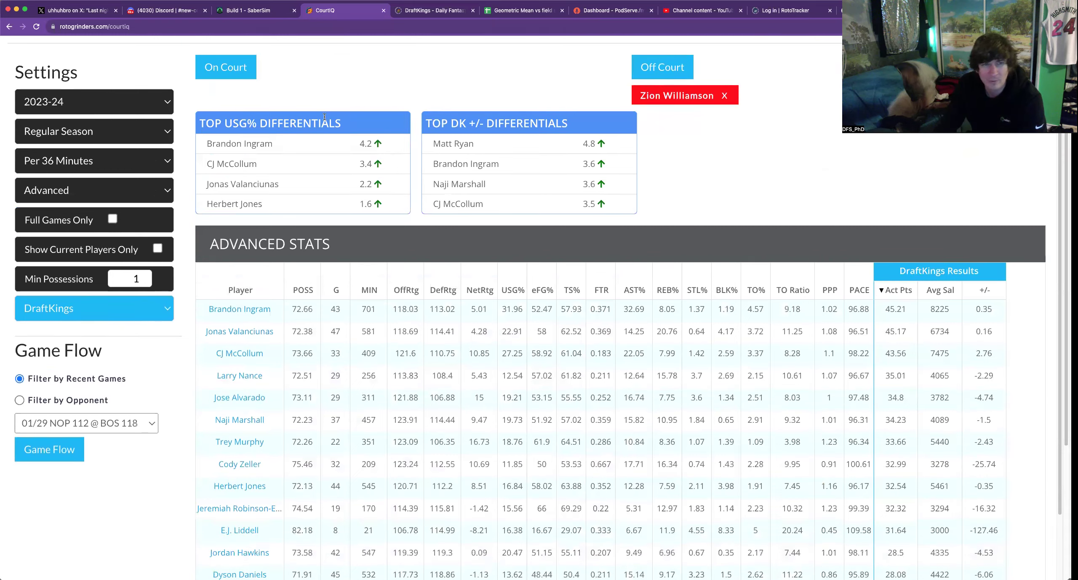
Switch to SaberSim, set CJ McCollum's My Proj to 43, and apply the change to the build
left_click(266, 16)
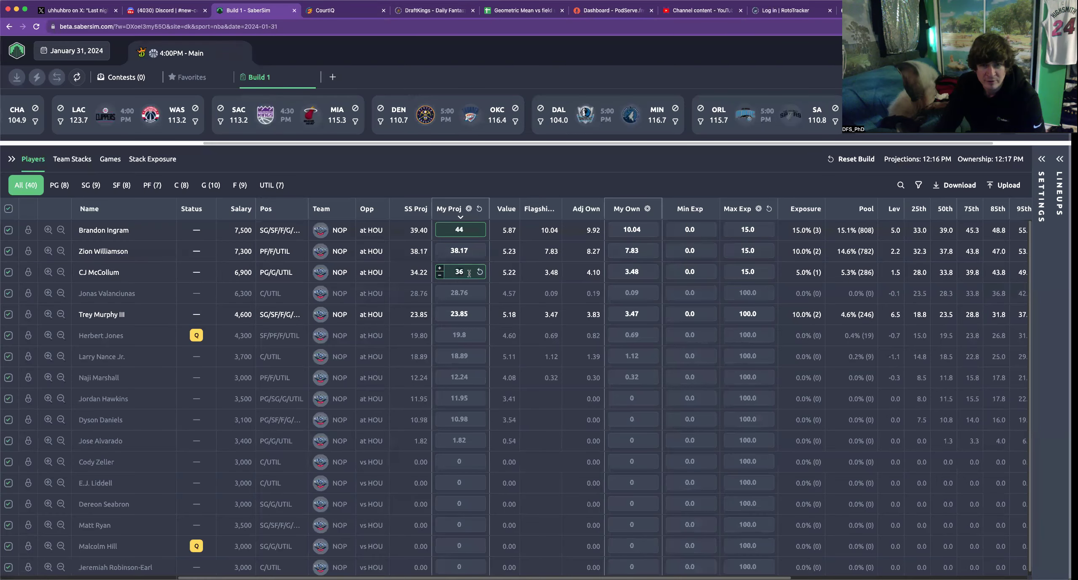
key("BackSpace")
key("BackSpace")
type("43")
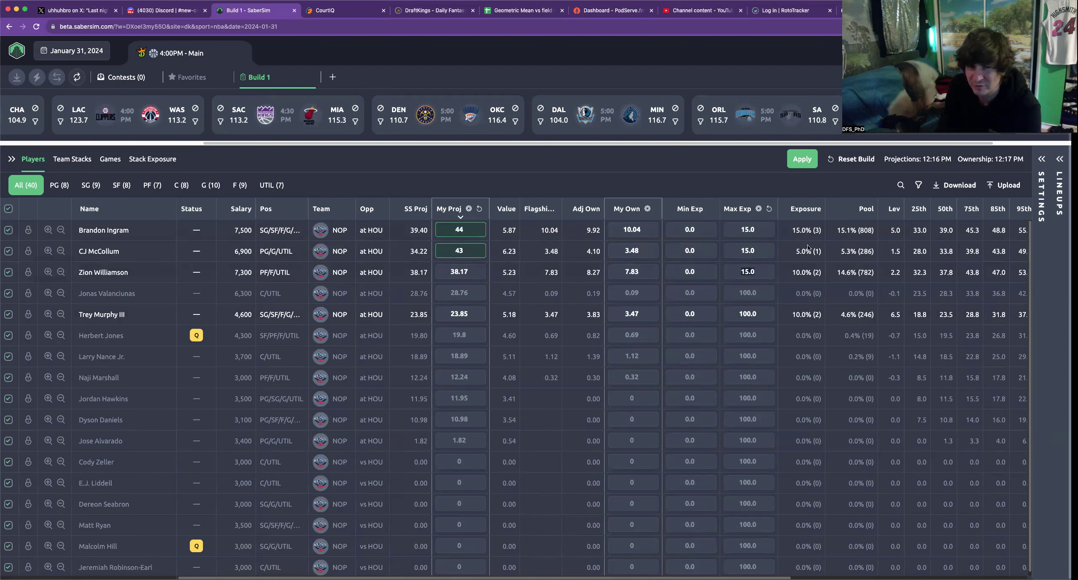
left_click(815, 160)
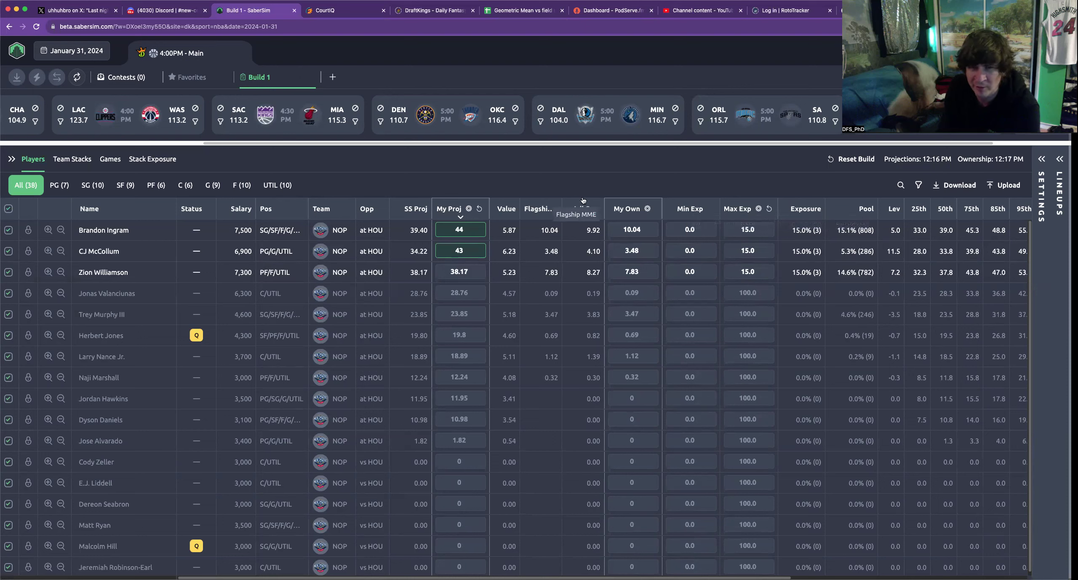
Check the Nikola Jokic off-court stats in Discord, return to SaberSim, and sort all teams' players by Exposure from highest to lowest
left_click(172, 18)
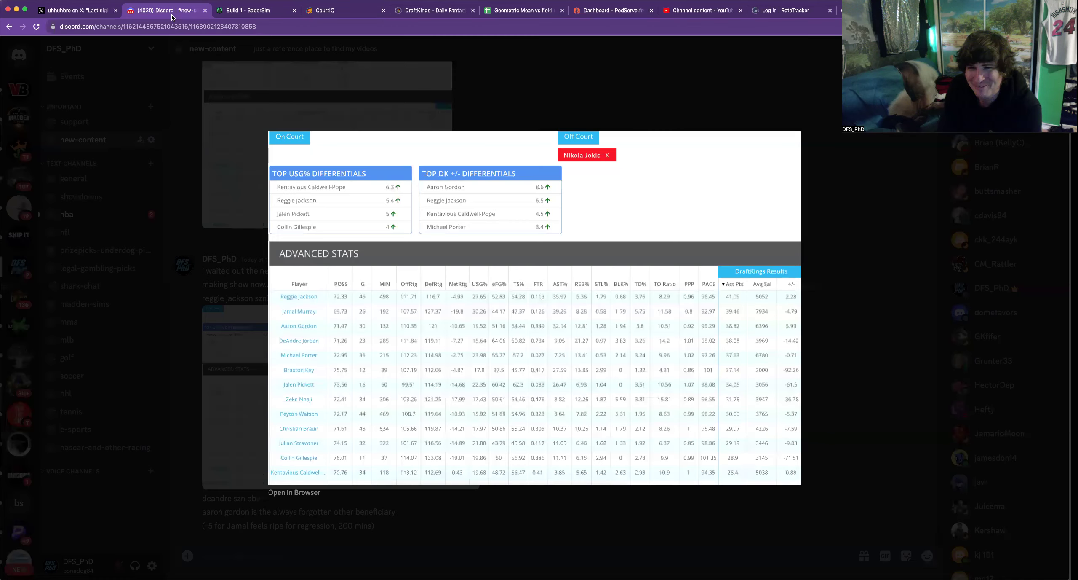
left_click(246, 17)
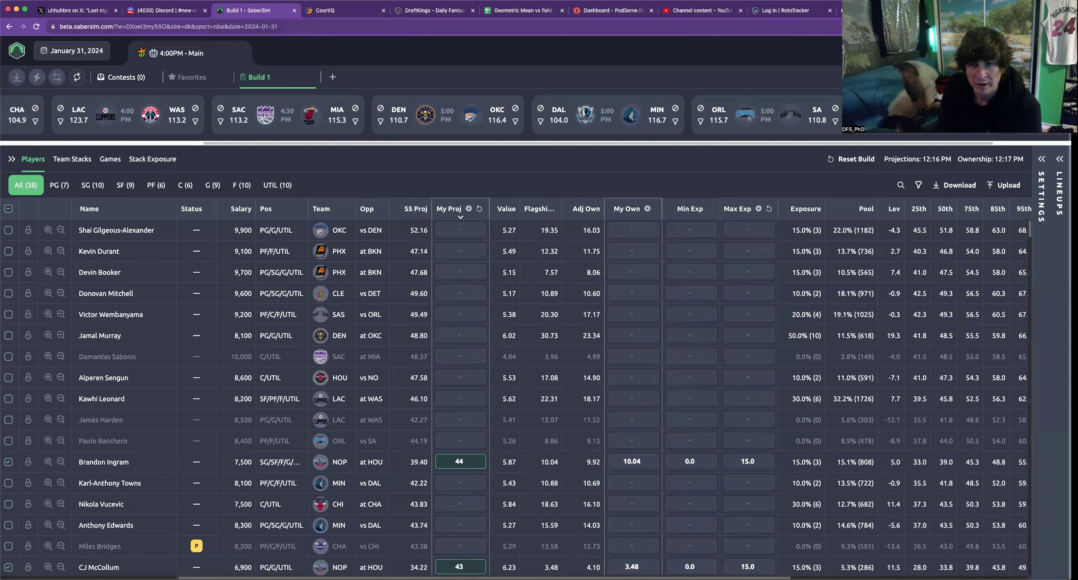
left_click(782, 207)
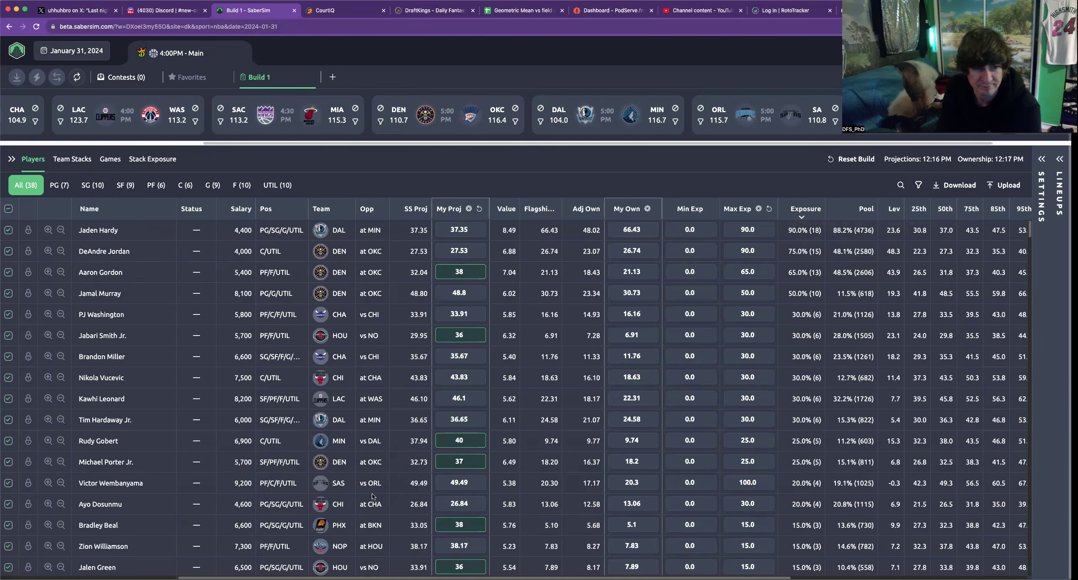